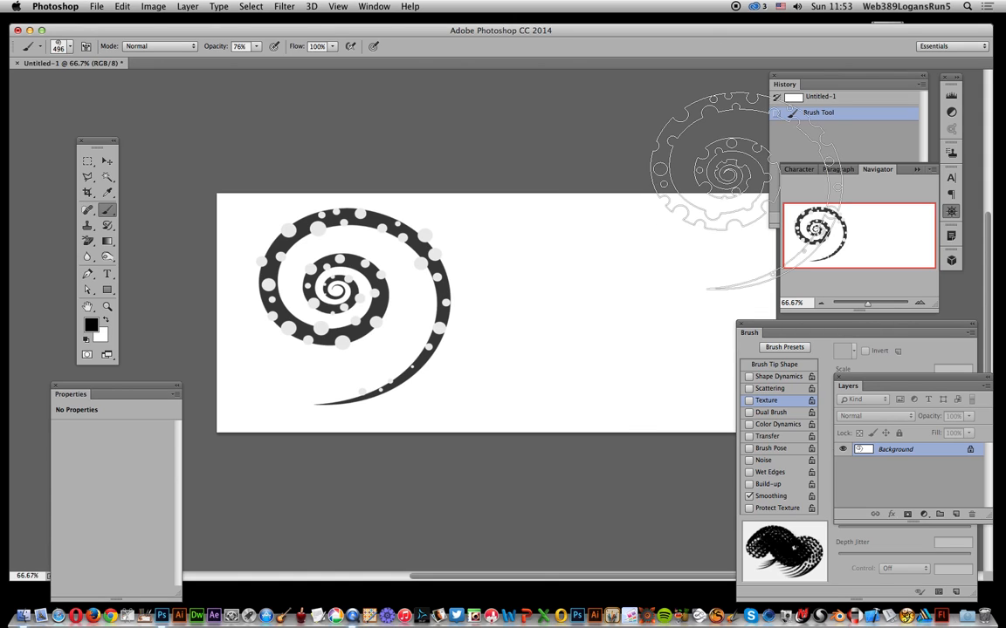
# - Enable Texture for the spiral brush and revert the canvas to its initial blank state
pyautogui.click(797, 330)
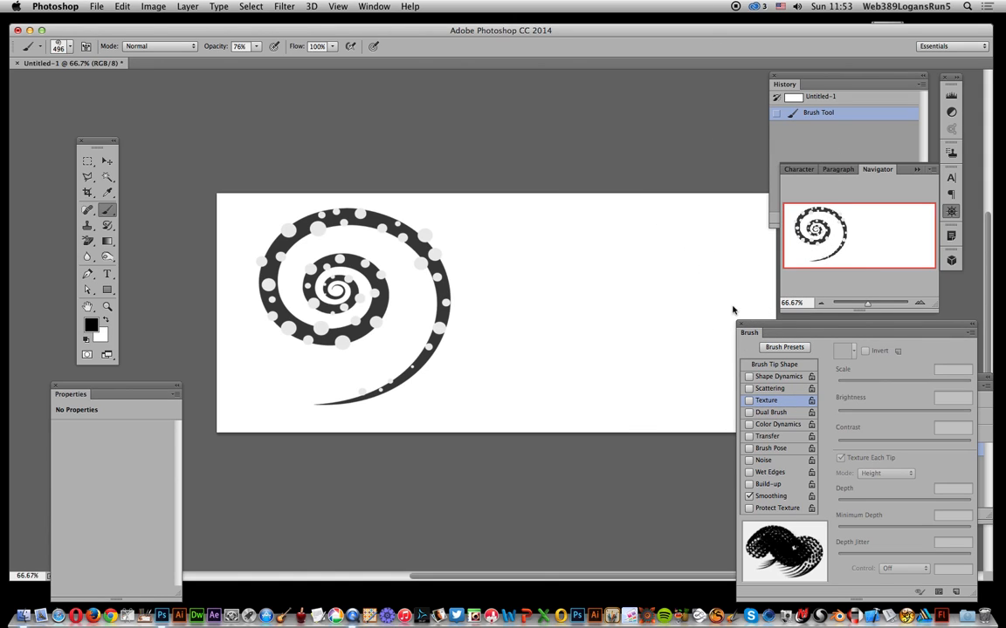
pyautogui.moveTo(776, 327)
pyautogui.mouseDown()
pyautogui.moveTo(525, 171)
pyautogui.moveTo(554, 238)
pyautogui.mouseUp()
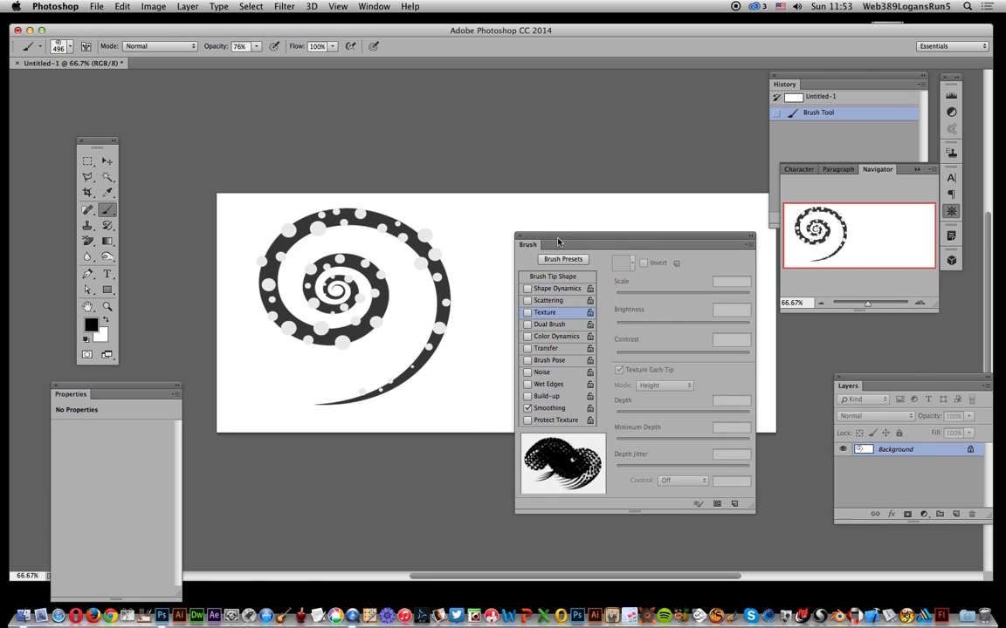
pyautogui.click(372, 7)
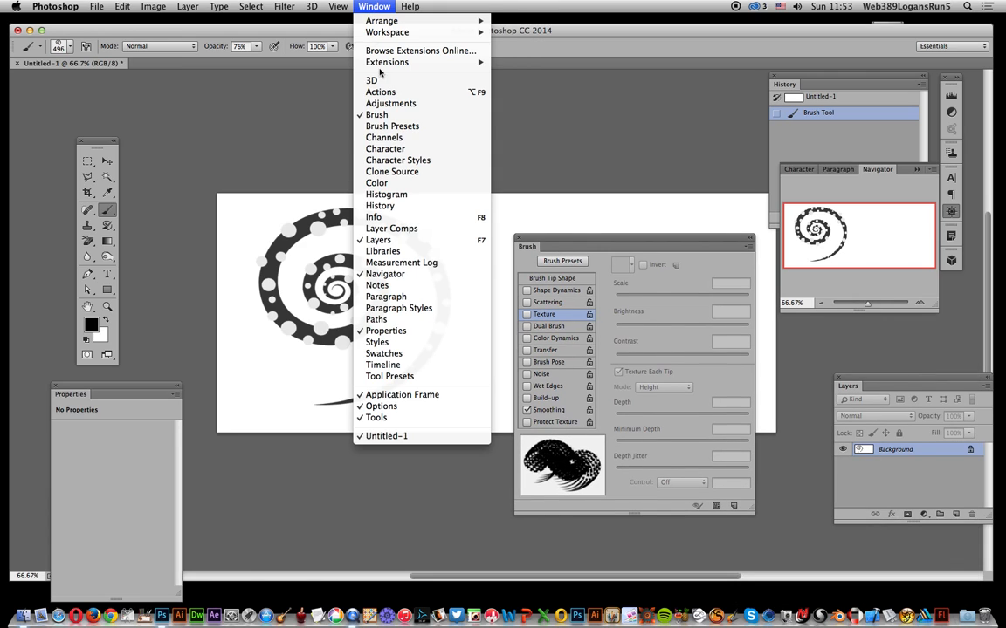
pyautogui.click(378, 114)
pyautogui.click(527, 315)
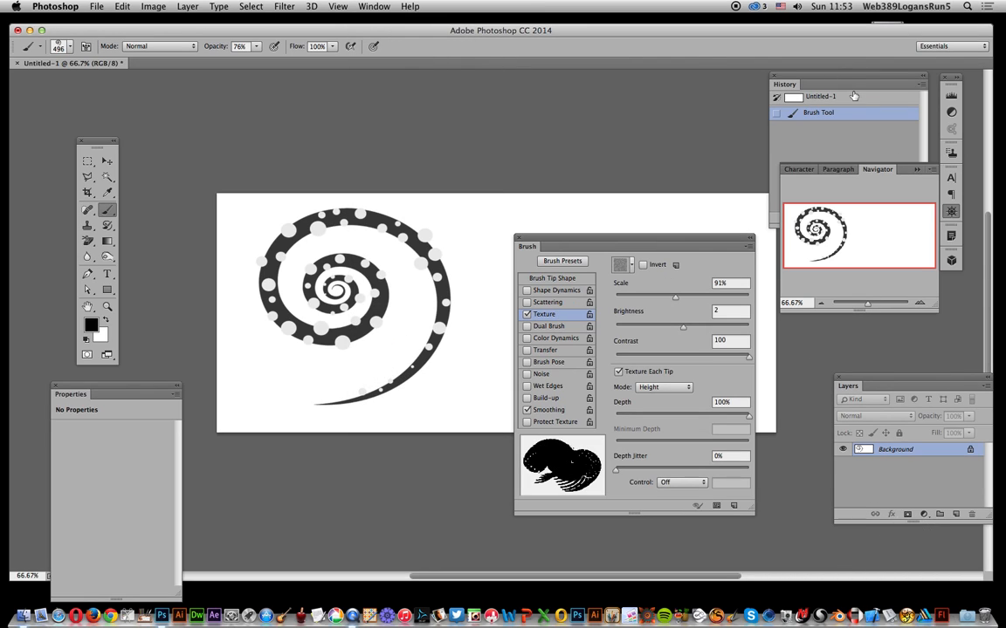
pyautogui.click(772, 96)
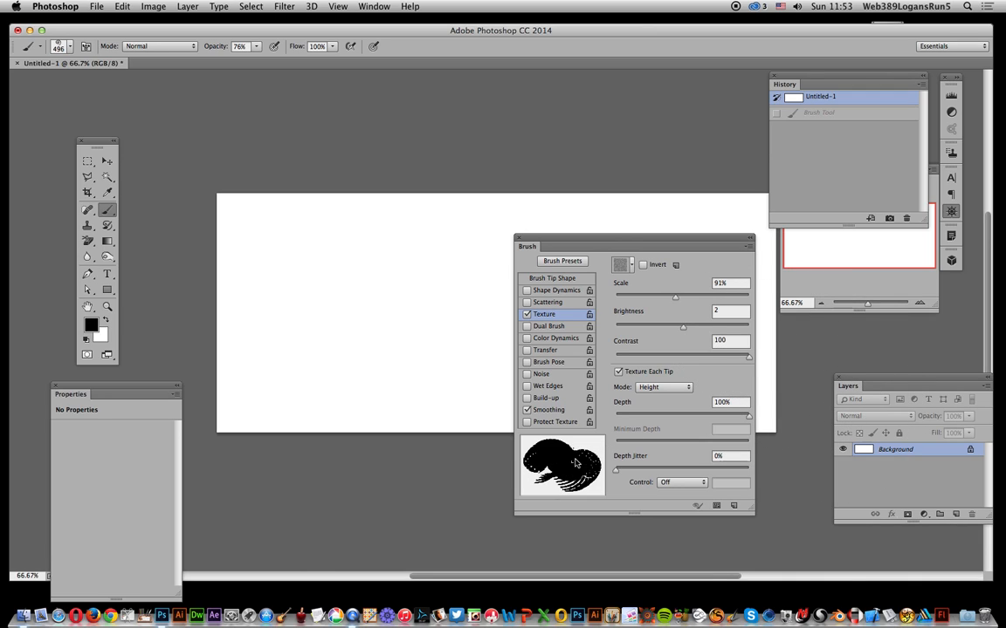
# - Set the brush texture to brightness -71, contrast 16 and Multiply mode
pyautogui.moveTo(748, 359); pyautogui.dragTo(650, 328)
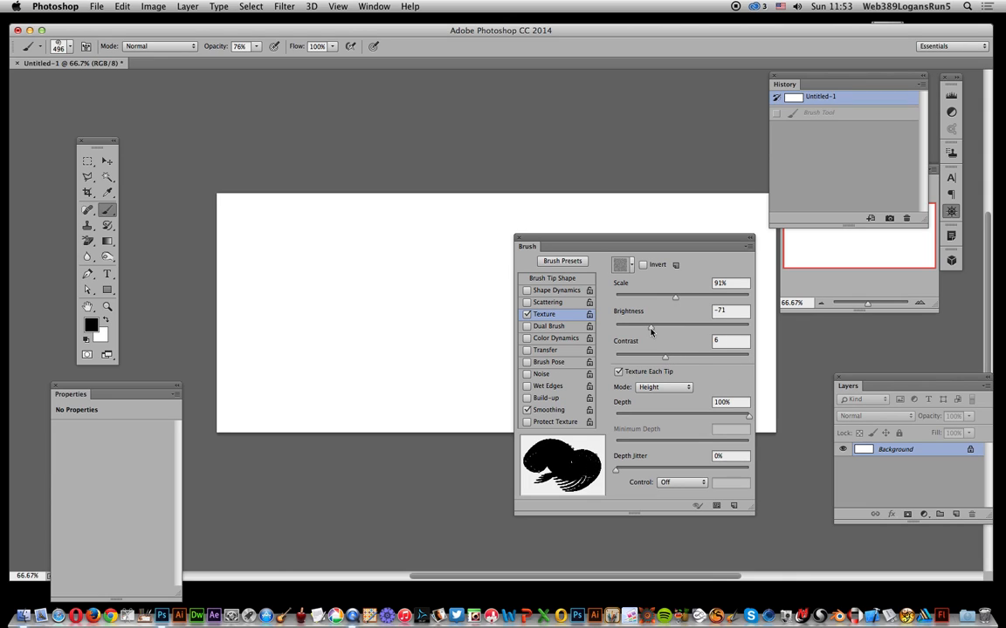
pyautogui.click(666, 388)
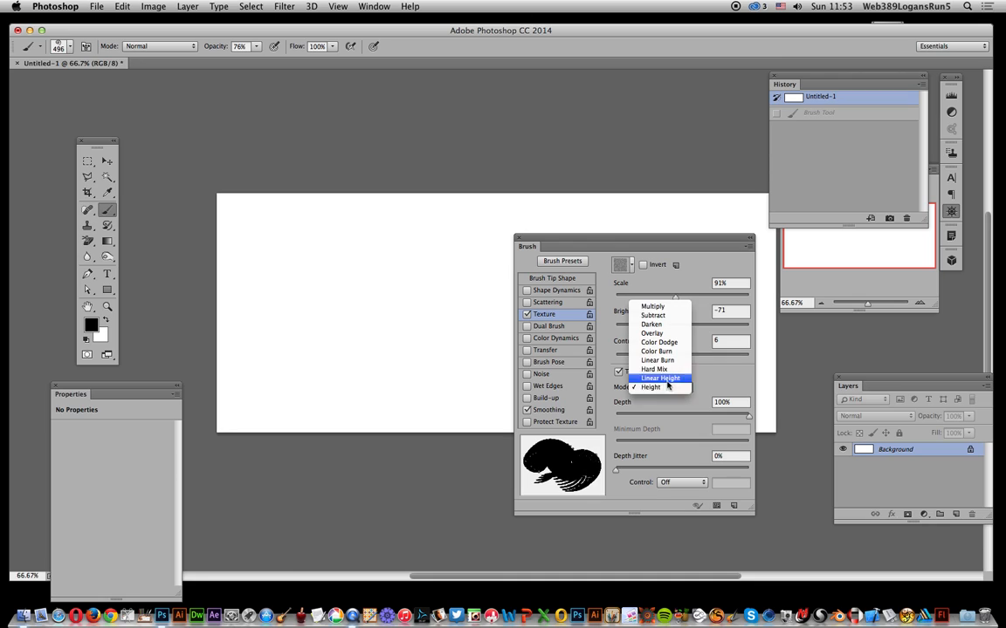
pyautogui.click(656, 307)
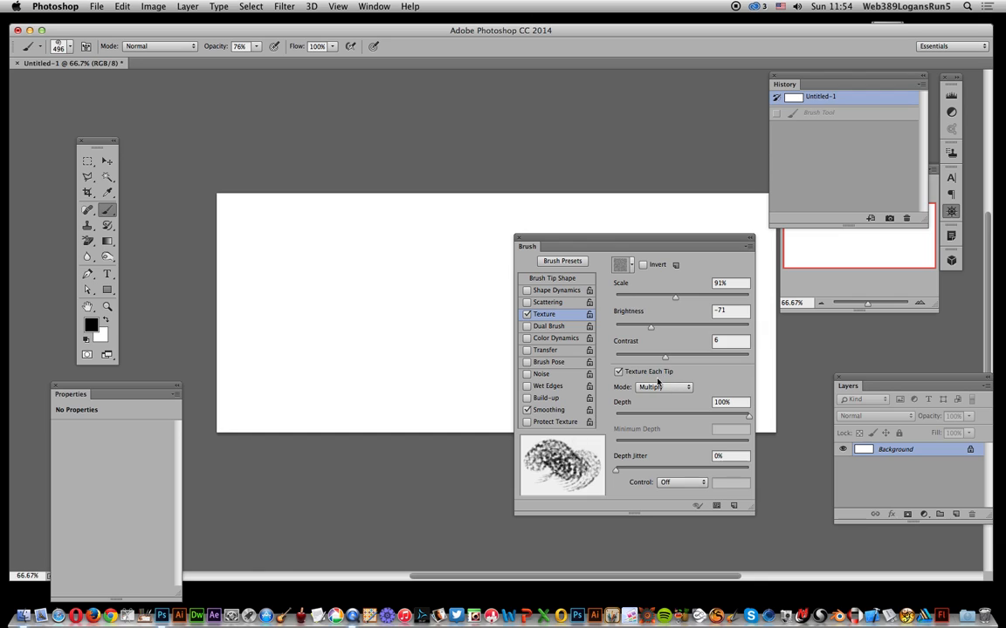
pyautogui.moveTo(664, 358); pyautogui.dragTo(672, 358)
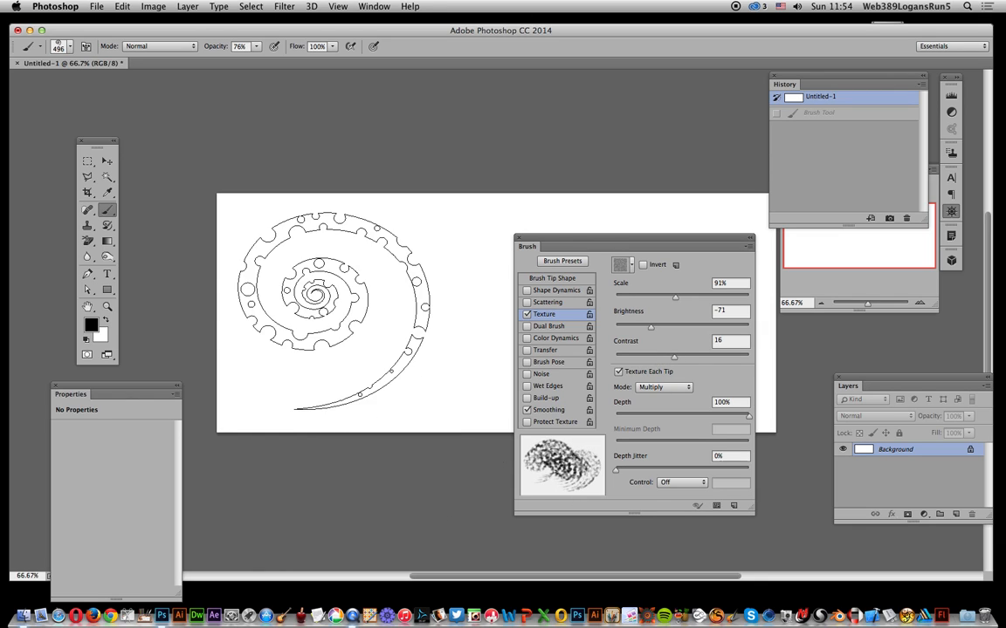
# - Stamp the textured spiral brush at four spots spread across the blank canvas
pyautogui.click(281, 256)
pyautogui.click(428, 398)
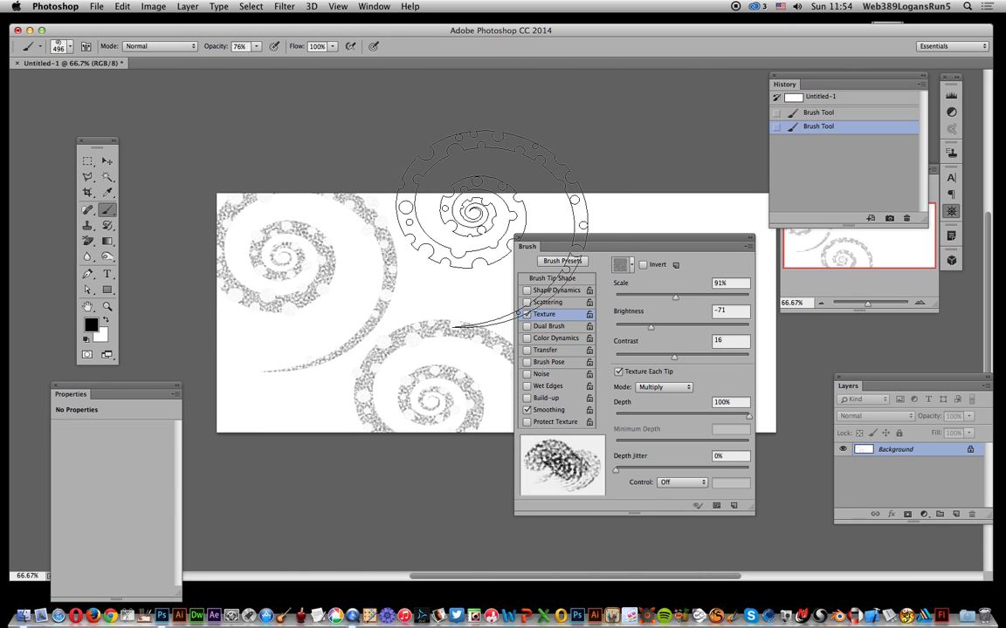
pyautogui.click(478, 105)
pyautogui.moveTo(613, 239)
pyautogui.mouseDown()
pyautogui.moveTo(724, 275)
pyautogui.moveTo(798, 336)
pyautogui.mouseUp()
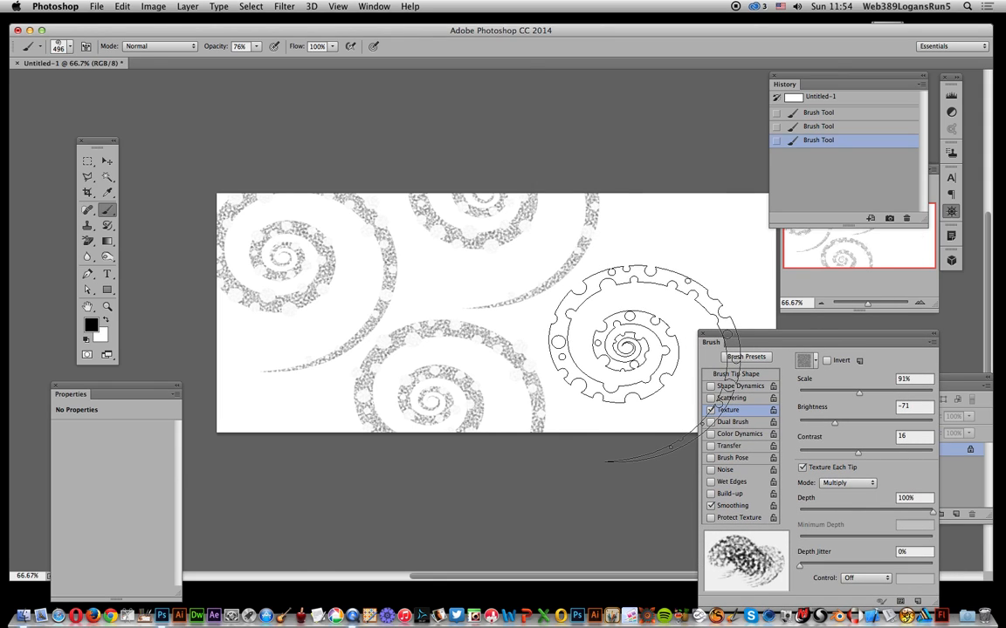
pyautogui.click(629, 346)
pyautogui.click(815, 362)
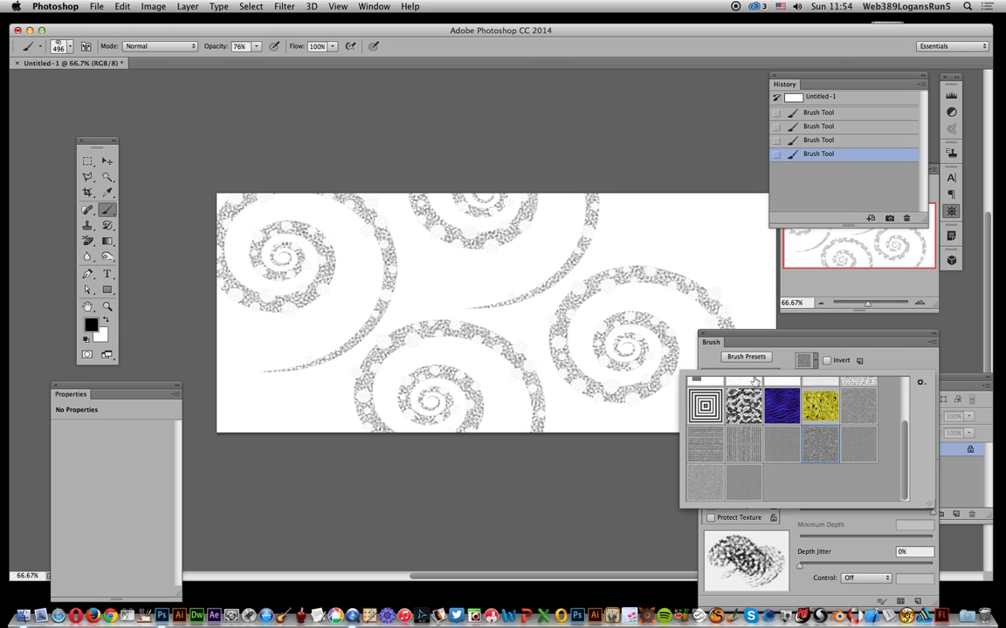
pyautogui.click(921, 385)
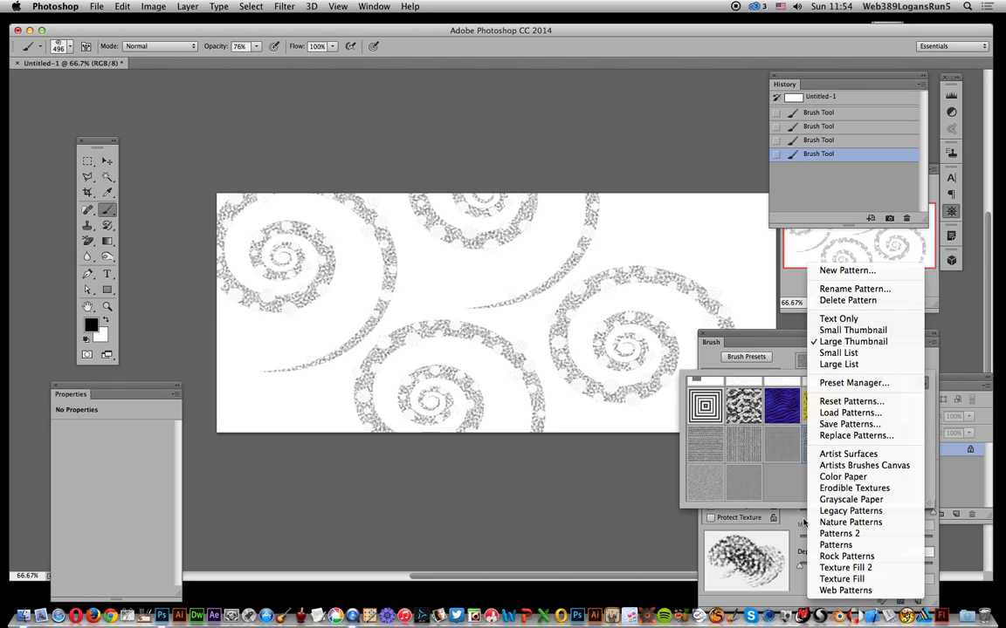
pyautogui.click(760, 333)
# - Revert to the blank canvas, stamp one textured spiral in the middle and enclose it in a rectangular selection
pyautogui.click(847, 102)
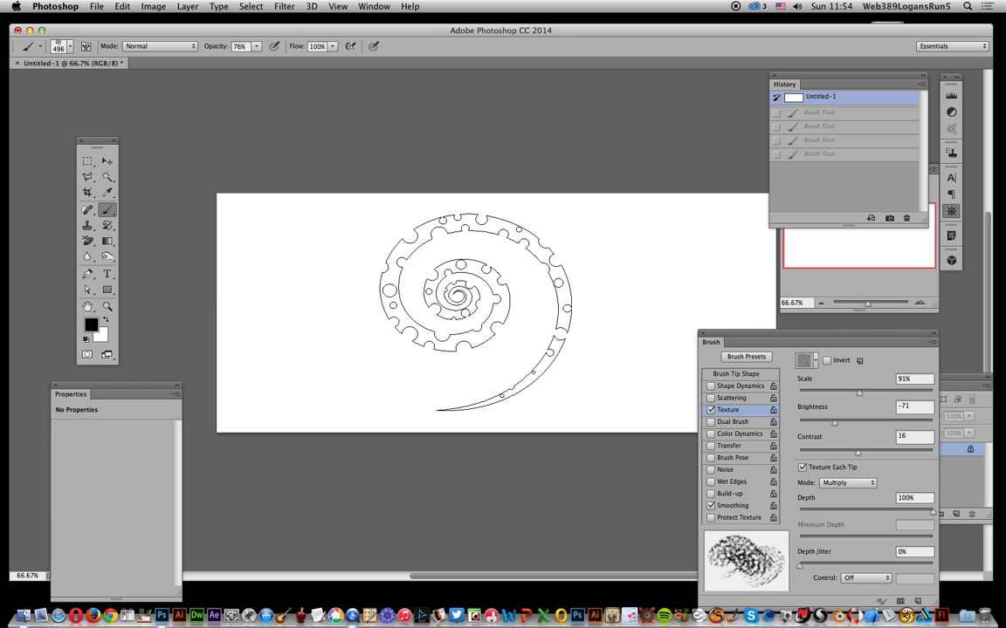
pyautogui.click(476, 311)
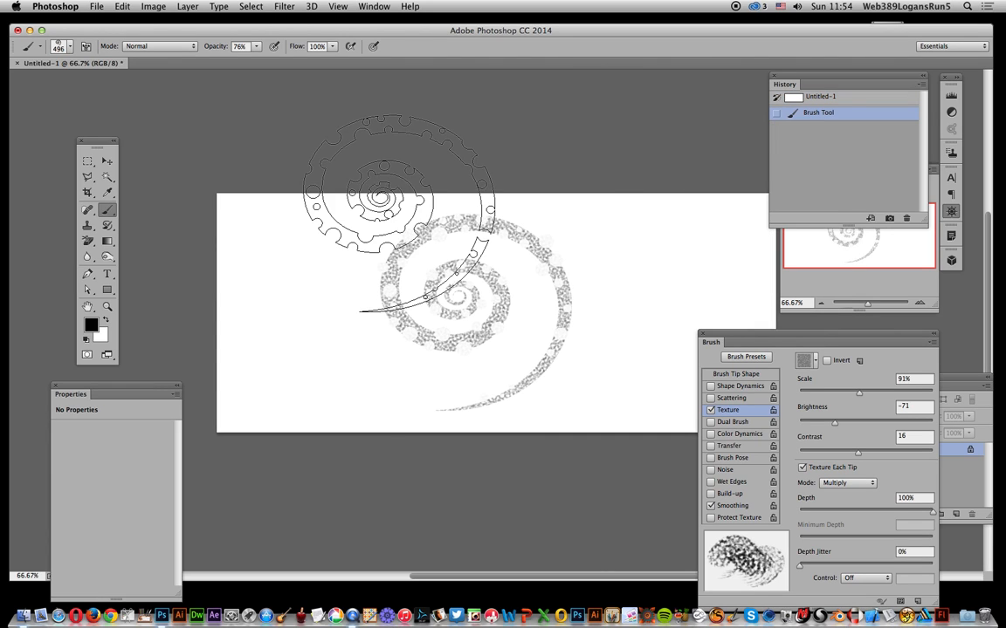
pyautogui.press('m')
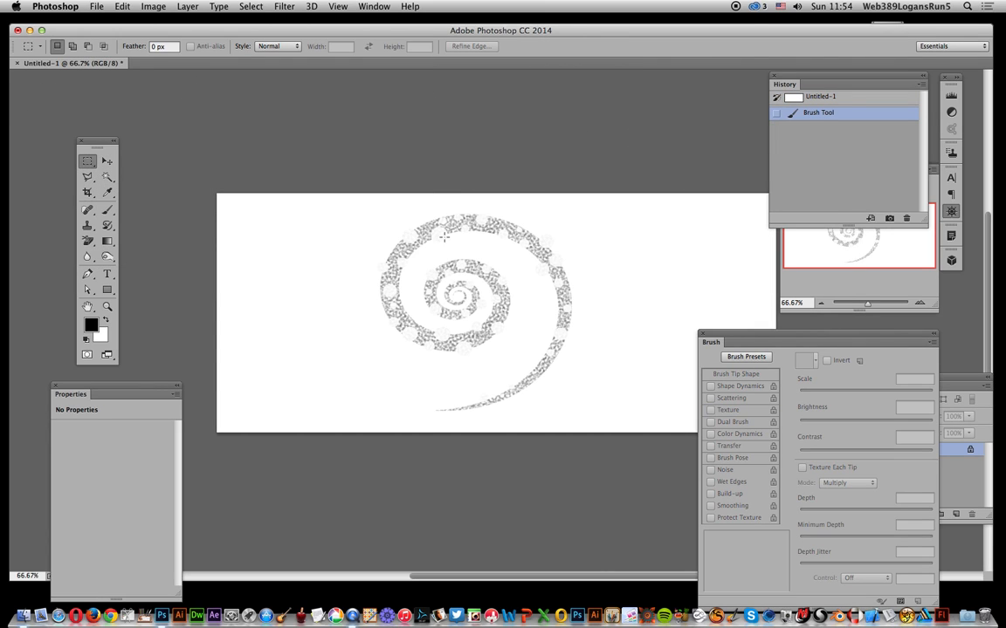
pyautogui.moveTo(371, 206); pyautogui.dragTo(593, 422)
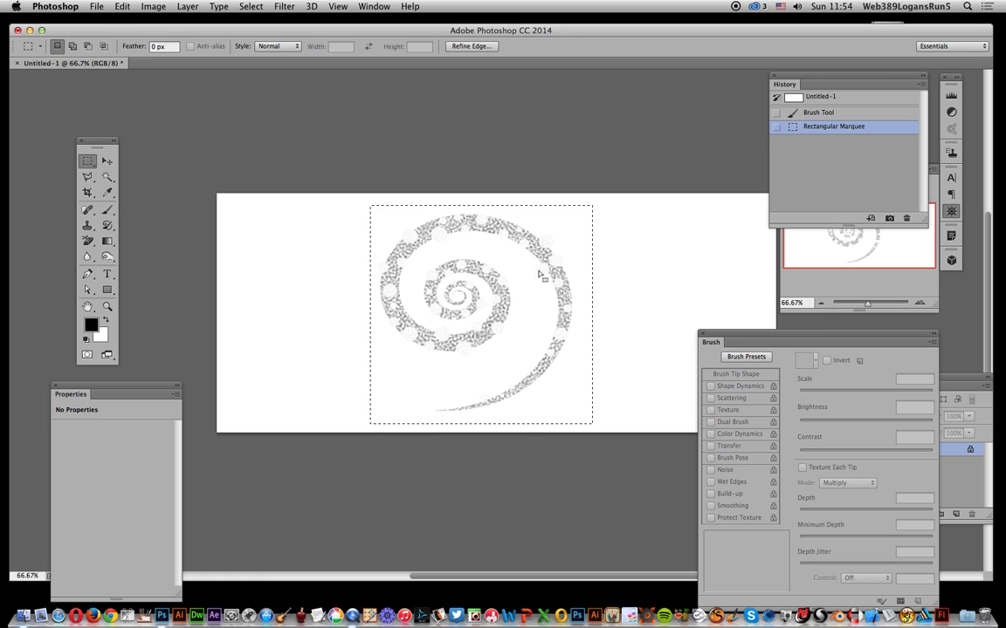
# - Define the selected textured spiral as a new brush preset, keeping the suggested name
pyautogui.click(122, 6)
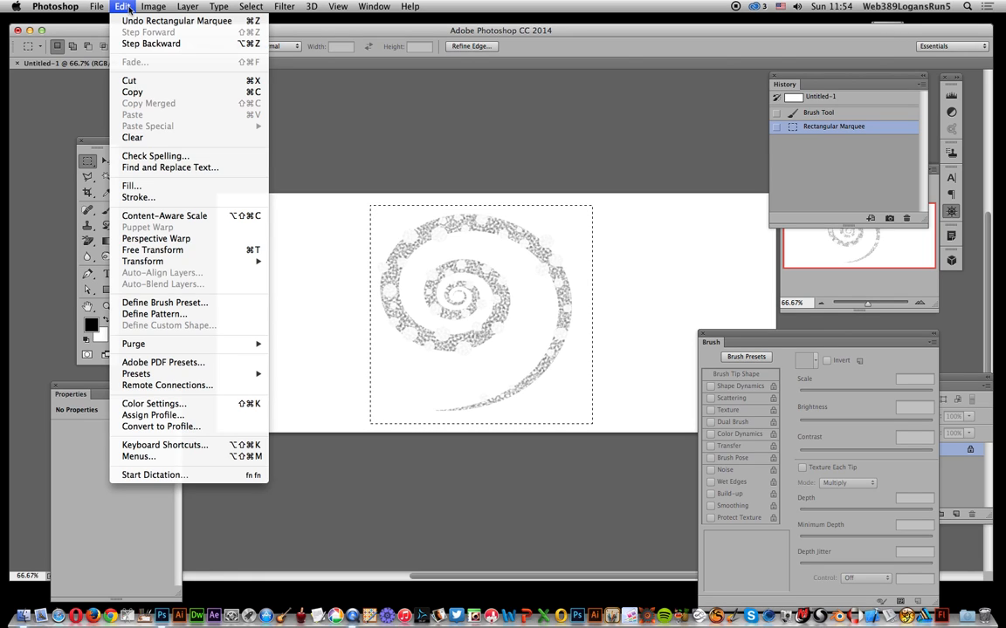
pyautogui.click(153, 276)
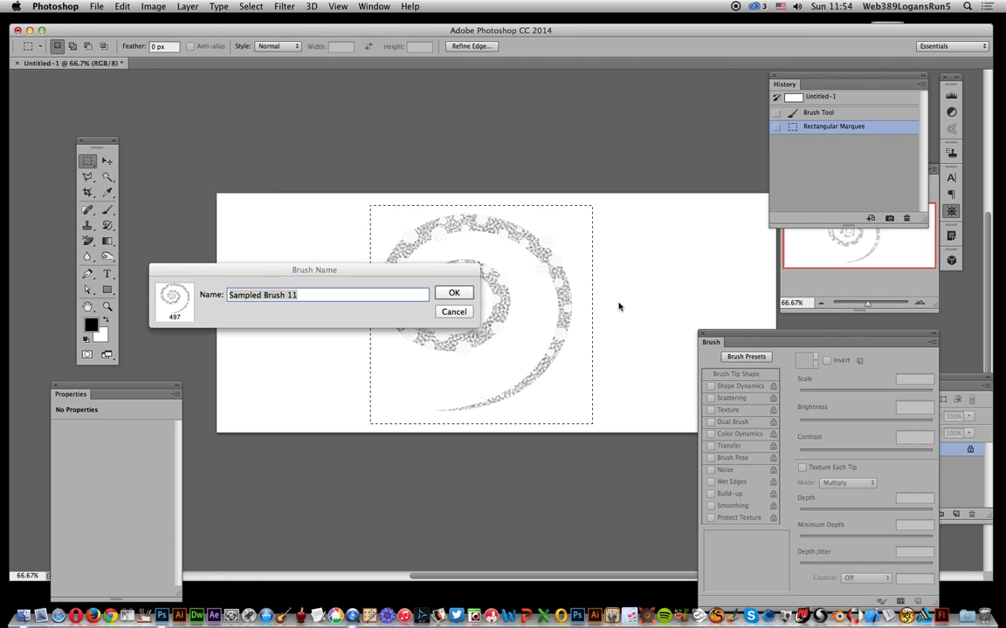
pyautogui.click(454, 293)
# - Revert the canvas to blank and stamp the newly defined 497 px spiral brush once with the Brush tool
pyautogui.click(842, 98)
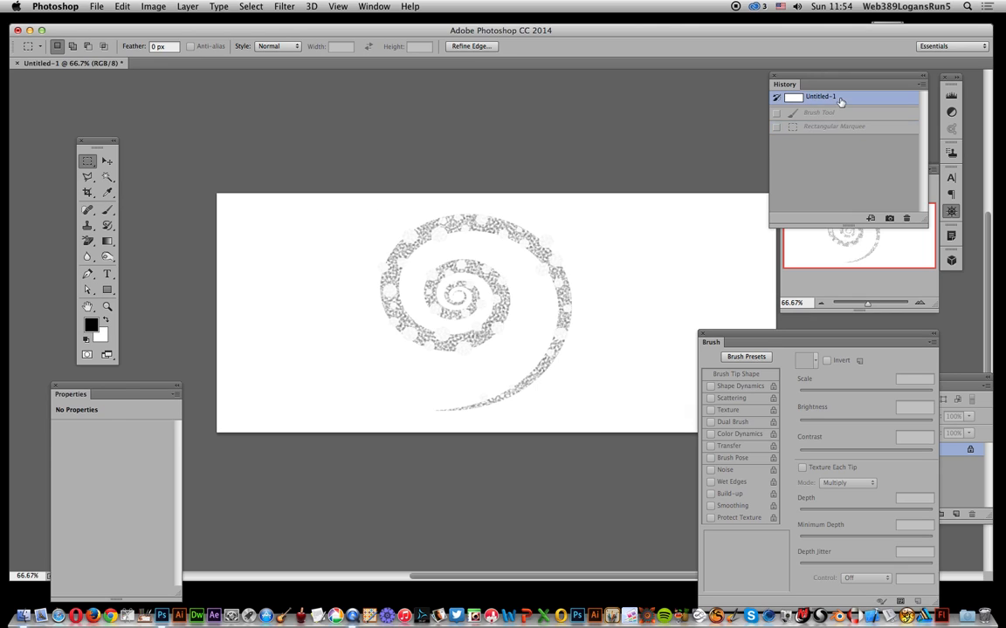
pyautogui.click(107, 210)
pyautogui.click(71, 48)
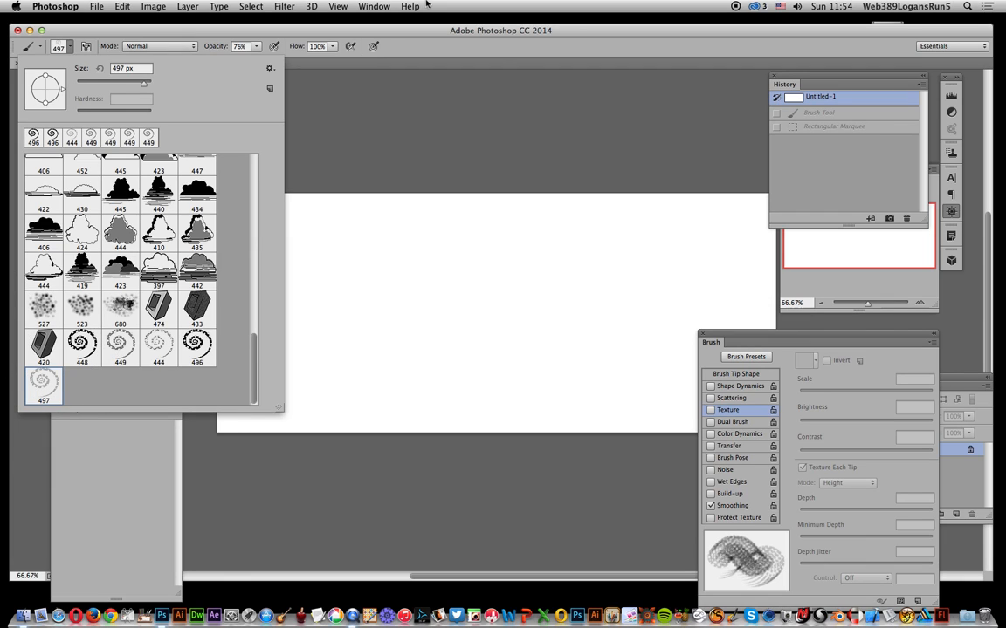
pyautogui.click(500, 53)
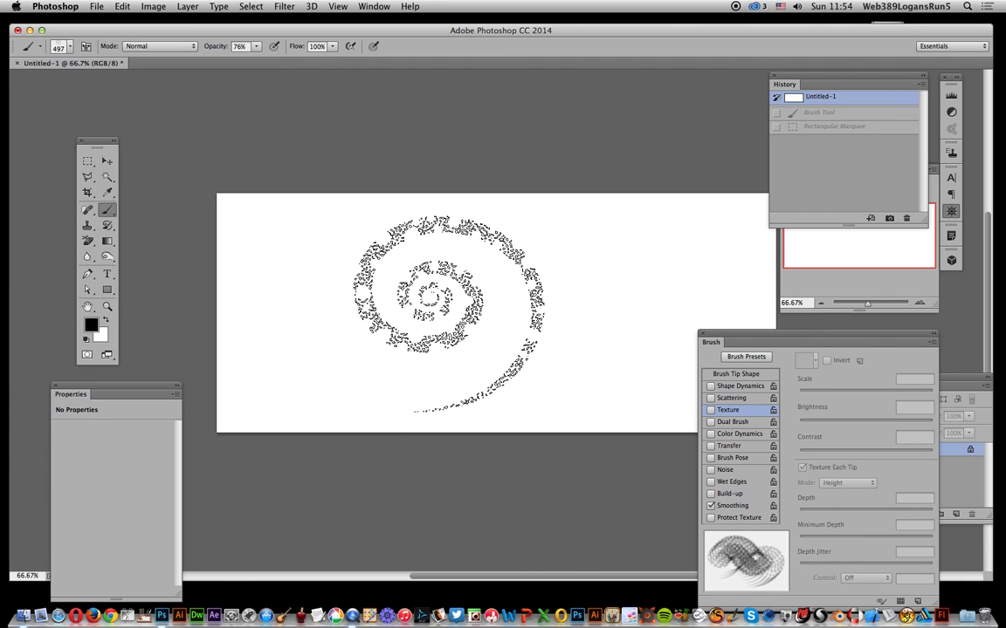
pyautogui.click(448, 312)
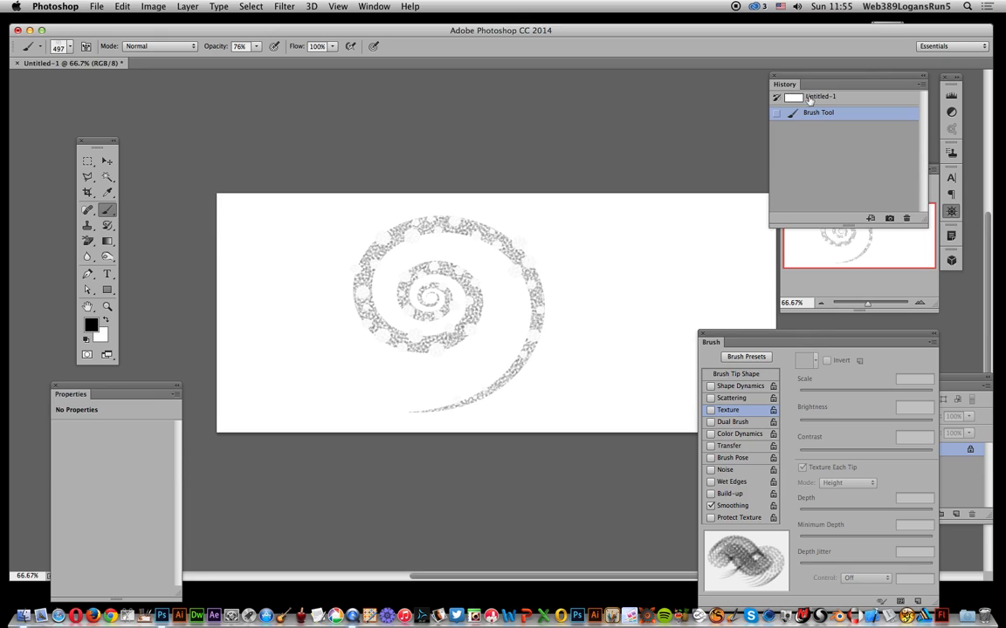
# - Undo the spiral stamp and enable Texture in Multiply mode for the new brush
pyautogui.press('super+z')
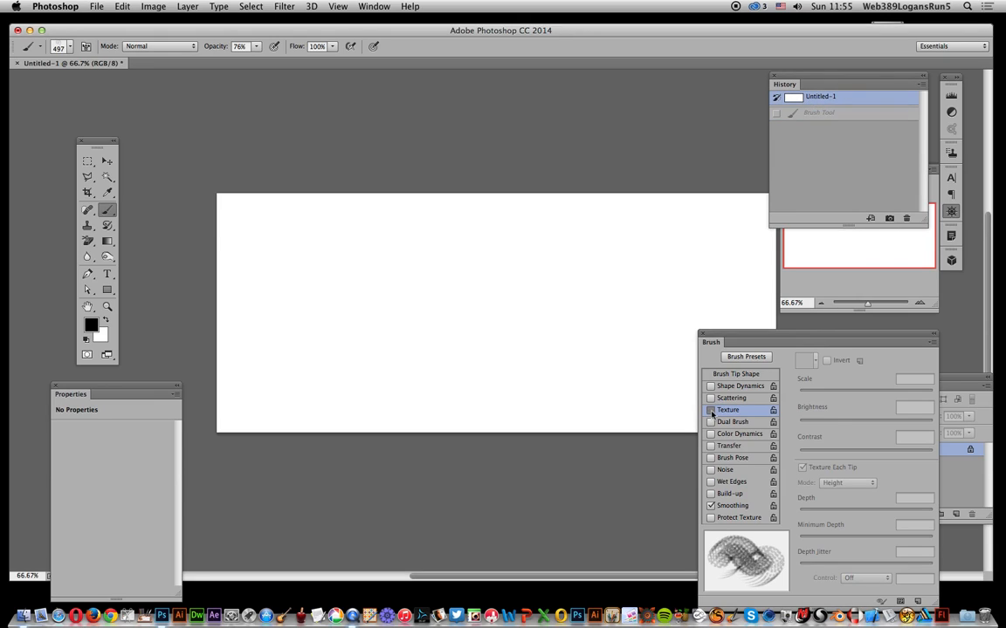
pyautogui.click(710, 410)
pyautogui.click(844, 485)
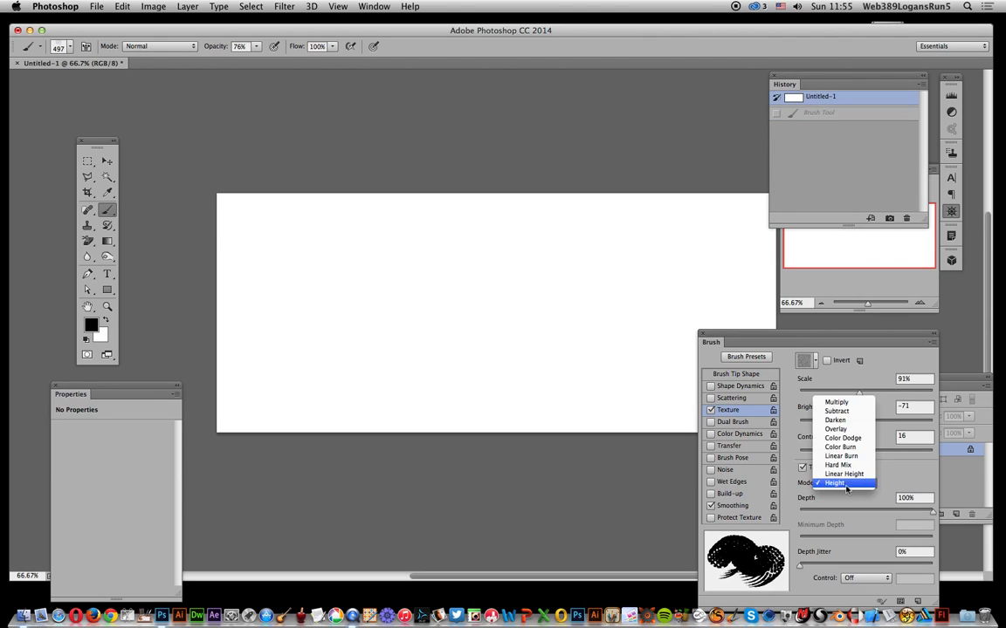
pyautogui.click(836, 402)
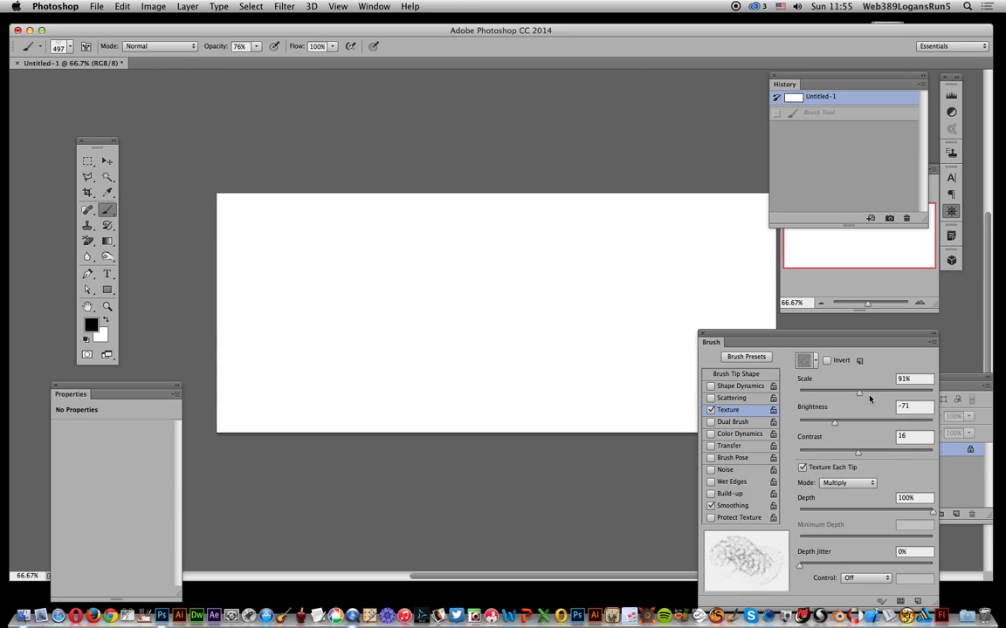
# - Choose the concentric-squares texture pattern, set brightness to -18 and depth jitter to 4%, keeping Texture Each Tip enabled
pyautogui.moveTo(789, 333)
pyautogui.mouseDown()
pyautogui.moveTo(860, 308)
pyautogui.moveTo(876, 269)
pyautogui.mouseUp()
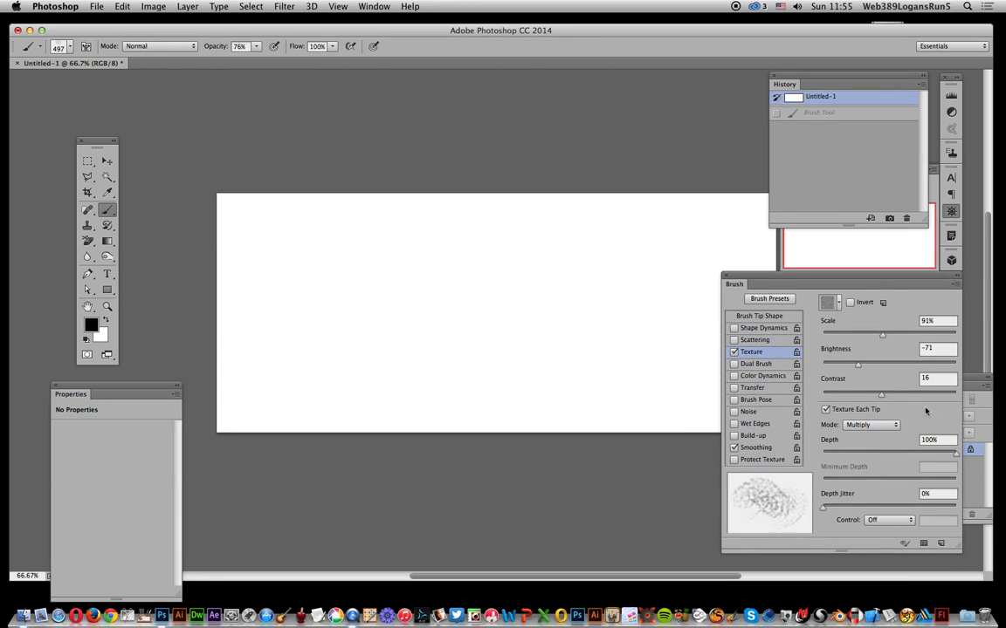
pyautogui.moveTo(857, 364); pyautogui.dragTo(891, 366)
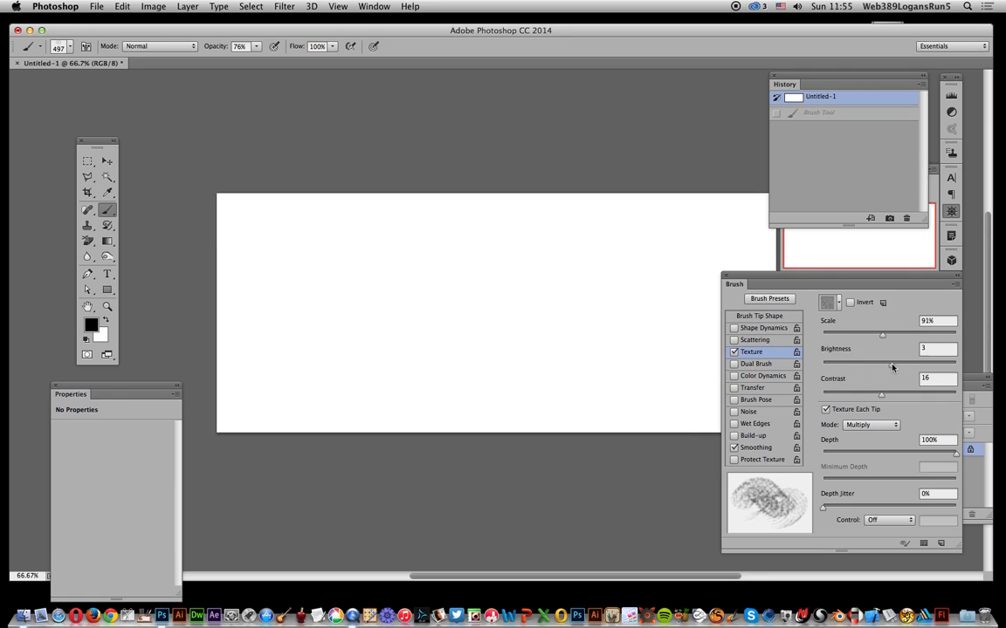
pyautogui.click(837, 299)
pyautogui.click(728, 348)
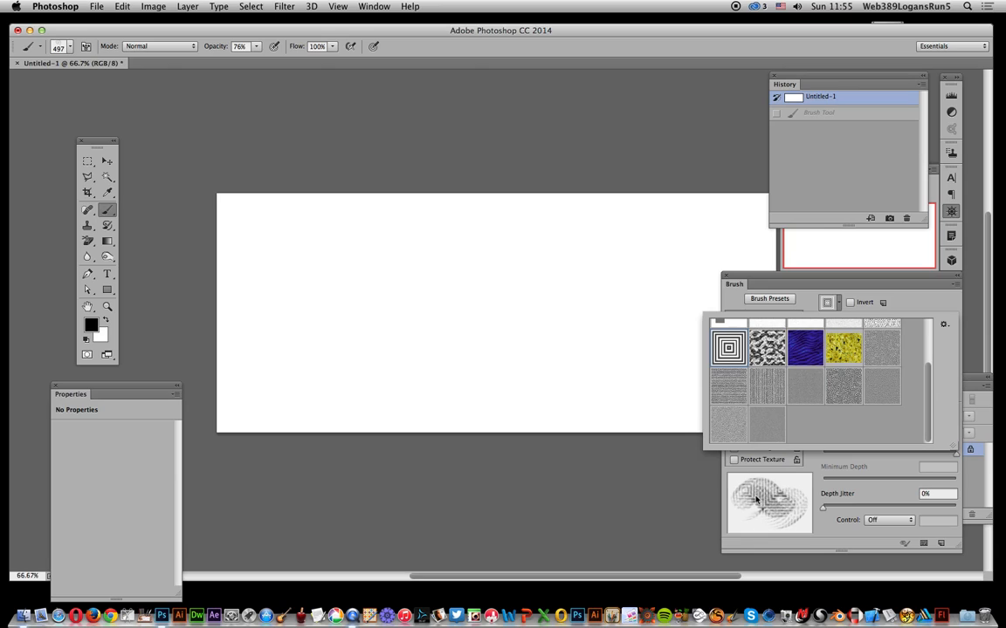
pyautogui.click(895, 467)
pyautogui.moveTo(822, 507)
pyautogui.mouseDown()
pyautogui.moveTo(797, 512)
pyautogui.moveTo(912, 518)
pyautogui.moveTo(827, 513)
pyautogui.mouseUp()
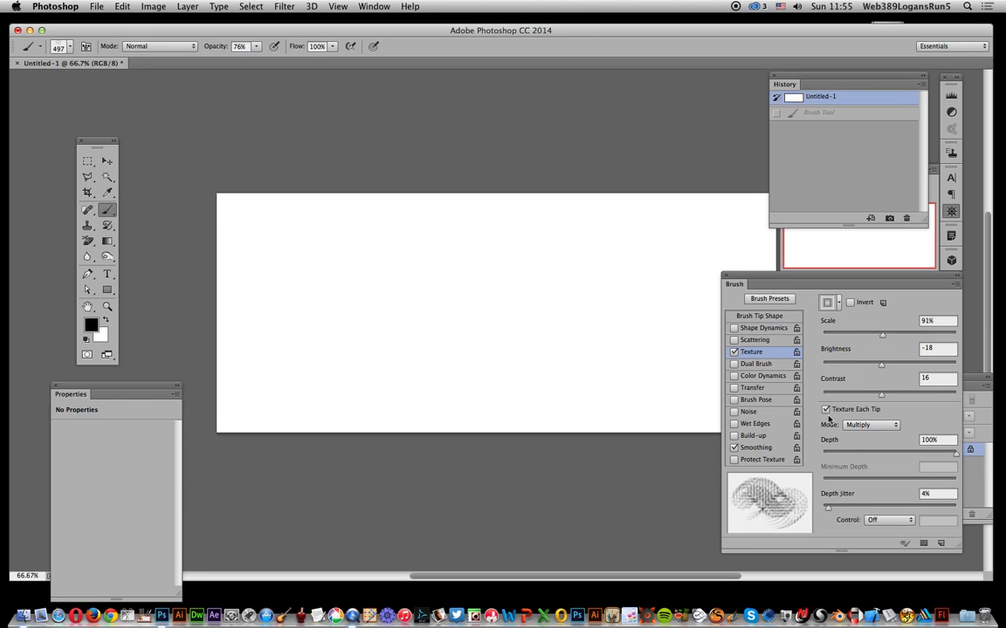
pyautogui.click(825, 410)
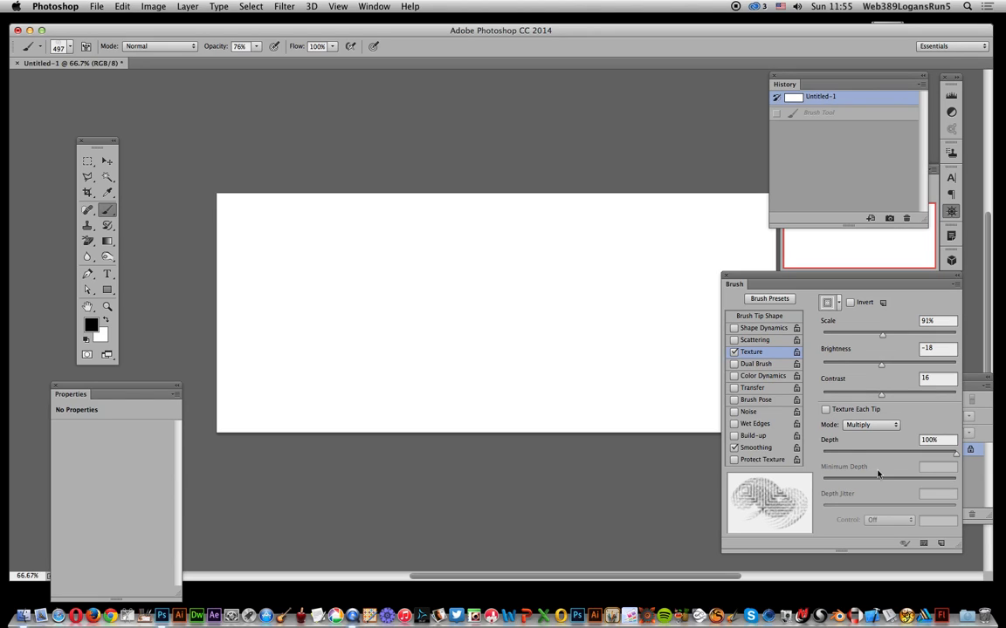
pyautogui.click(826, 411)
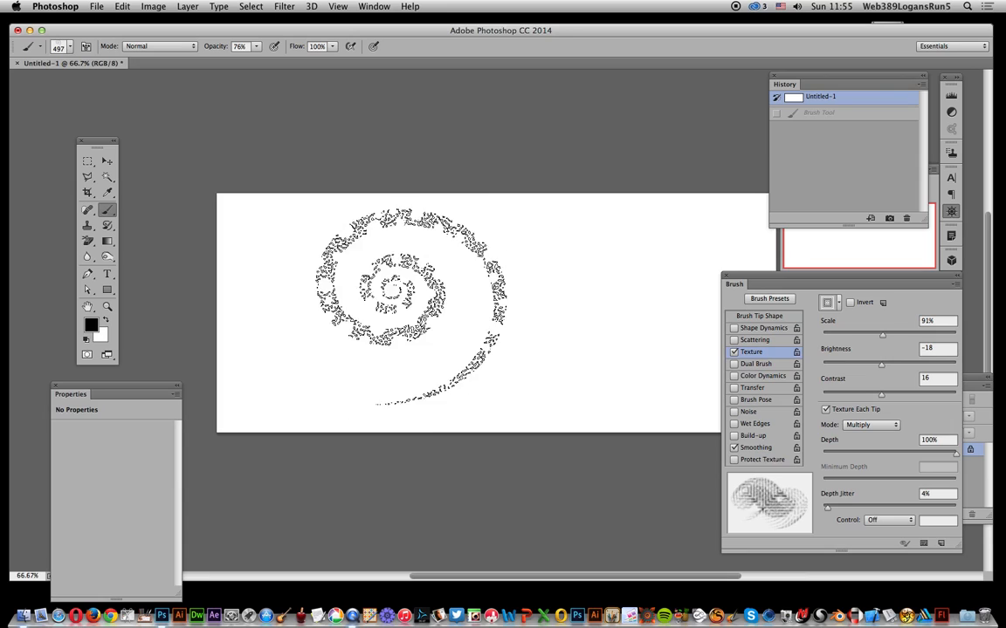
# - Stamp the newly textured spiral once near the canvas centre, draw a rectangular selection around it and undo that selection
pyautogui.click(471, 297)
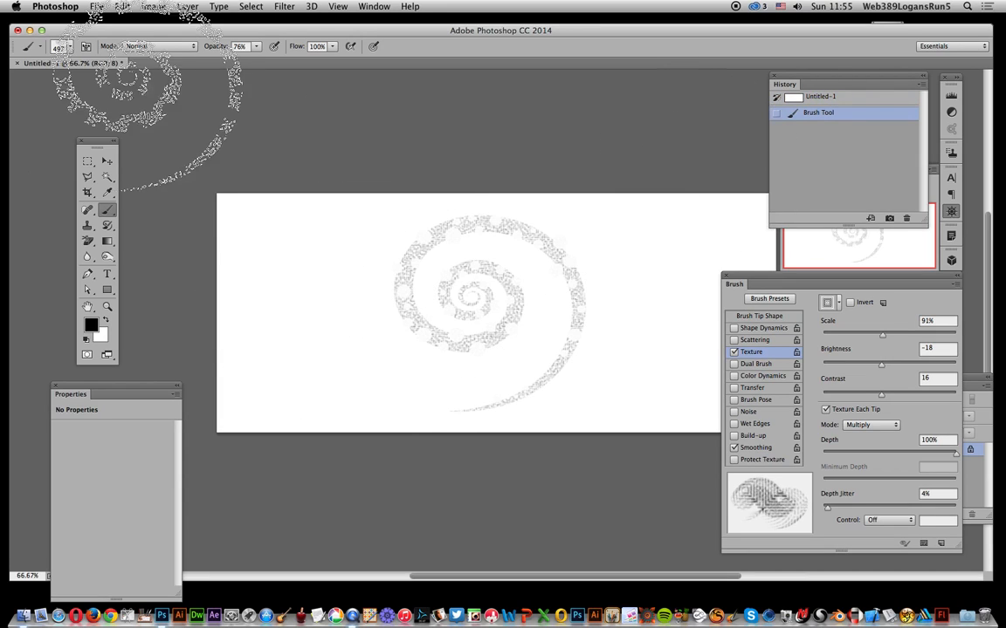
pyautogui.press('m')
pyautogui.moveTo(380, 206); pyautogui.dragTo(598, 427)
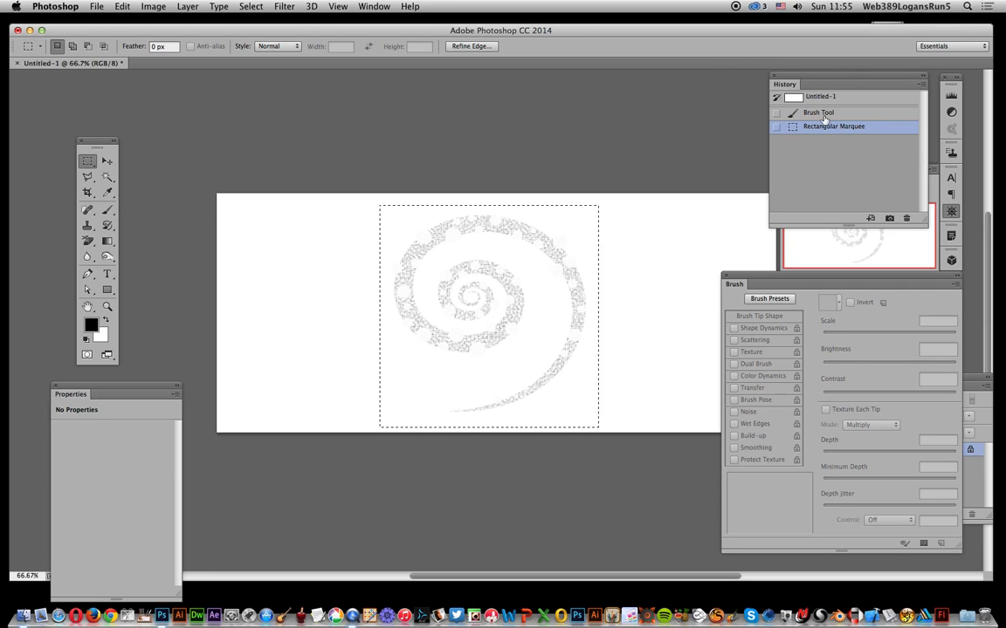
pyautogui.press('super+z')
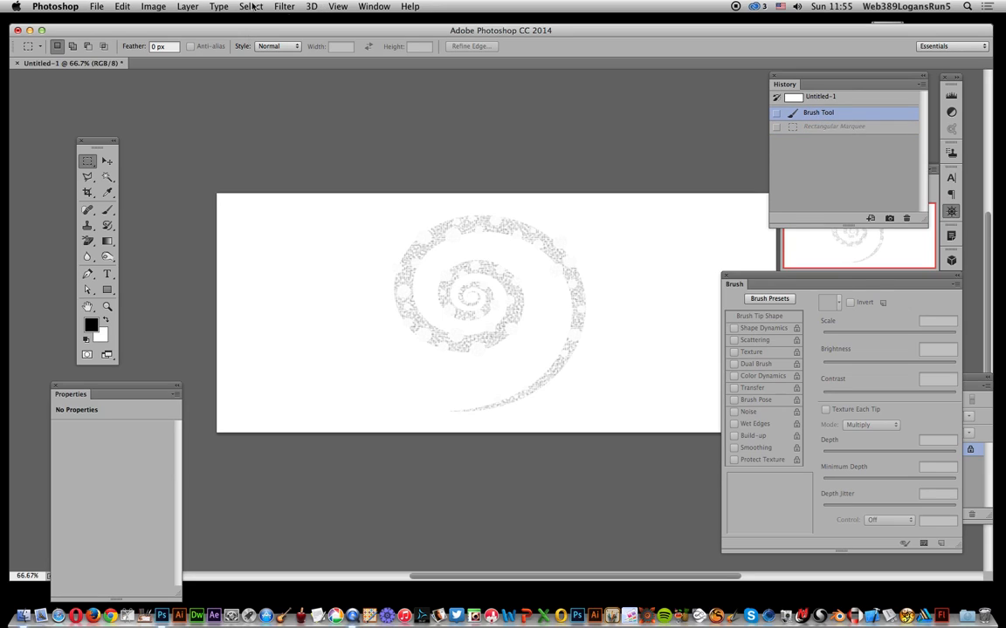
# - Open the Filter Gallery and preview the spiral with Dry Brush at brush size 1 and Paint Daubs at brush size 4, sharpness 36
pyautogui.click(285, 7)
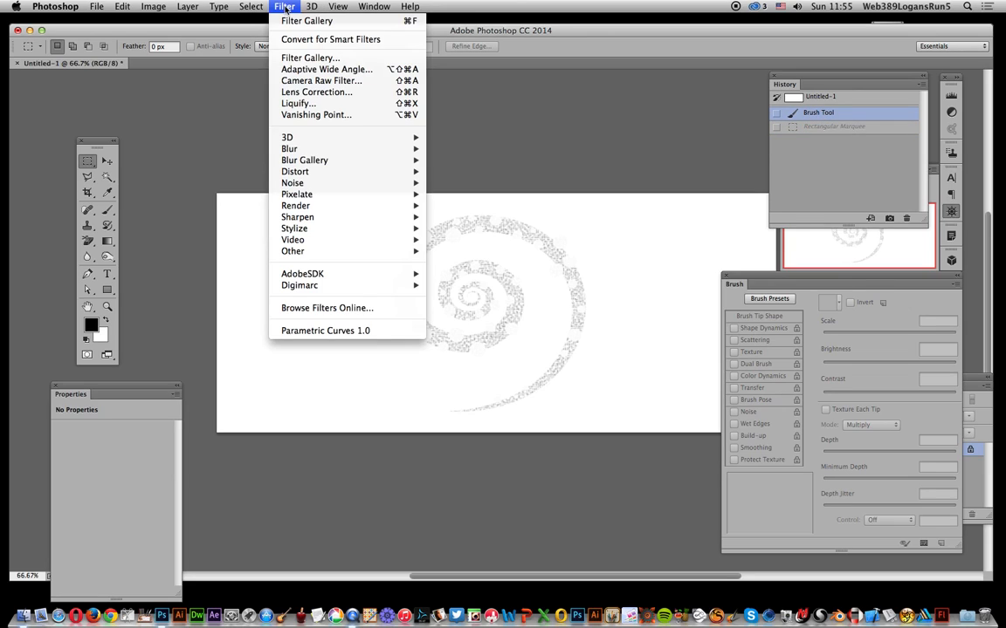
pyautogui.click(306, 57)
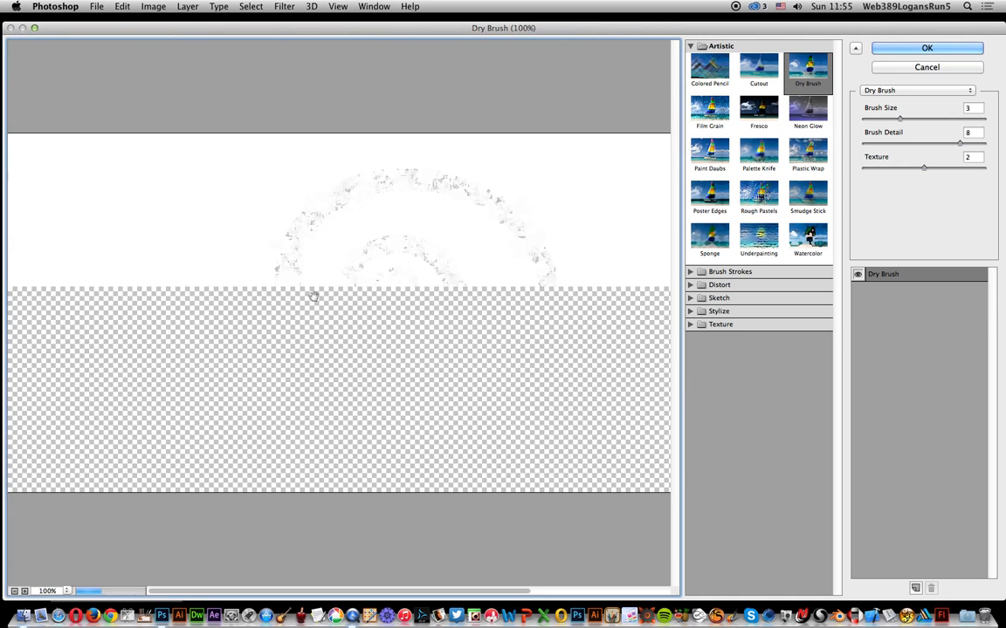
pyautogui.moveTo(900, 119)
pyautogui.mouseDown()
pyautogui.moveTo(921, 121)
pyautogui.moveTo(874, 120)
pyautogui.mouseUp()
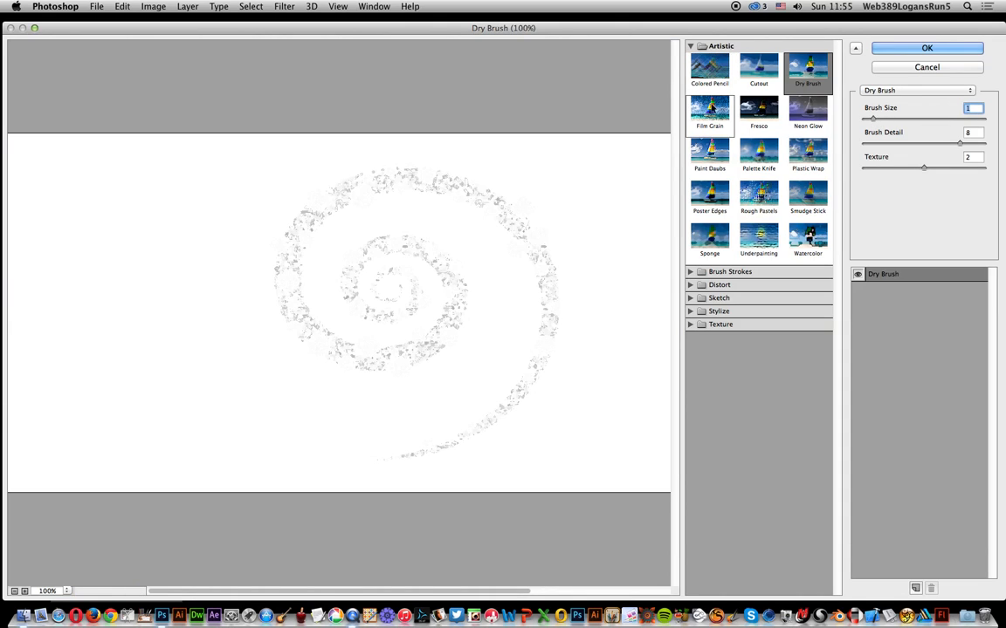
pyautogui.click(707, 157)
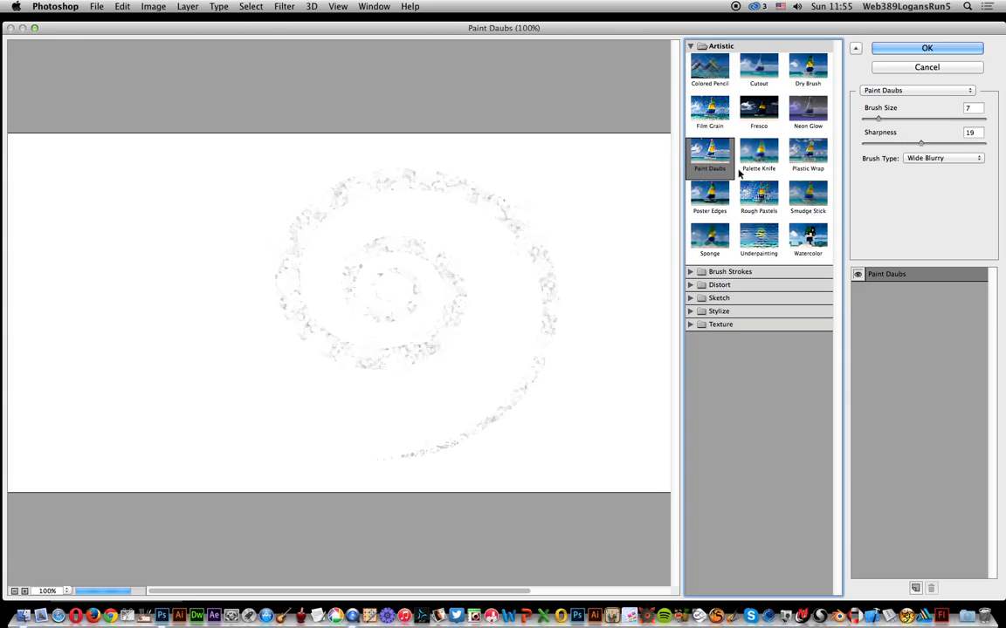
pyautogui.moveTo(919, 144)
pyautogui.mouseDown()
pyautogui.moveTo(890, 145)
pyautogui.moveTo(972, 145)
pyautogui.mouseUp()
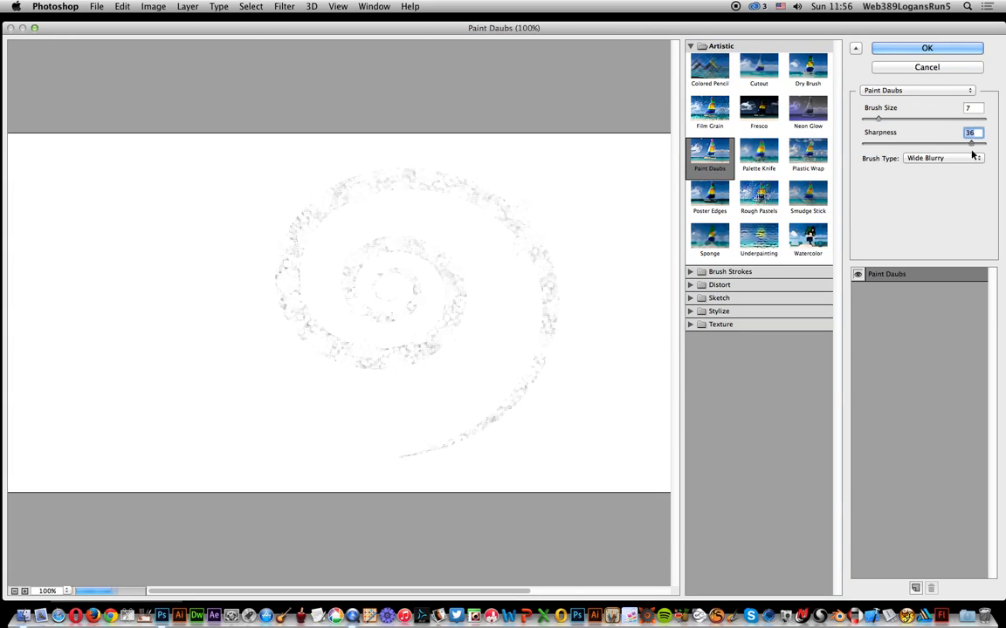
pyautogui.moveTo(878, 118)
pyautogui.mouseDown()
pyautogui.moveTo(951, 121)
pyautogui.moveTo(870, 123)
pyautogui.mouseUp()
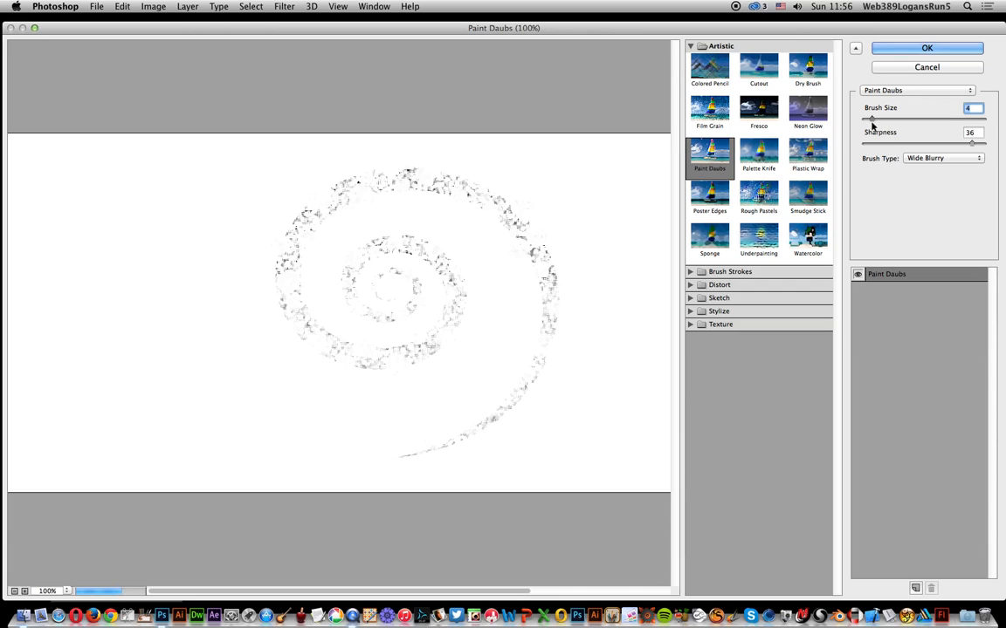
# - Apply the Poster Edges filter to the spiral with edge thickness 4, edge intensity 3 and posterization 6
pyautogui.click(708, 203)
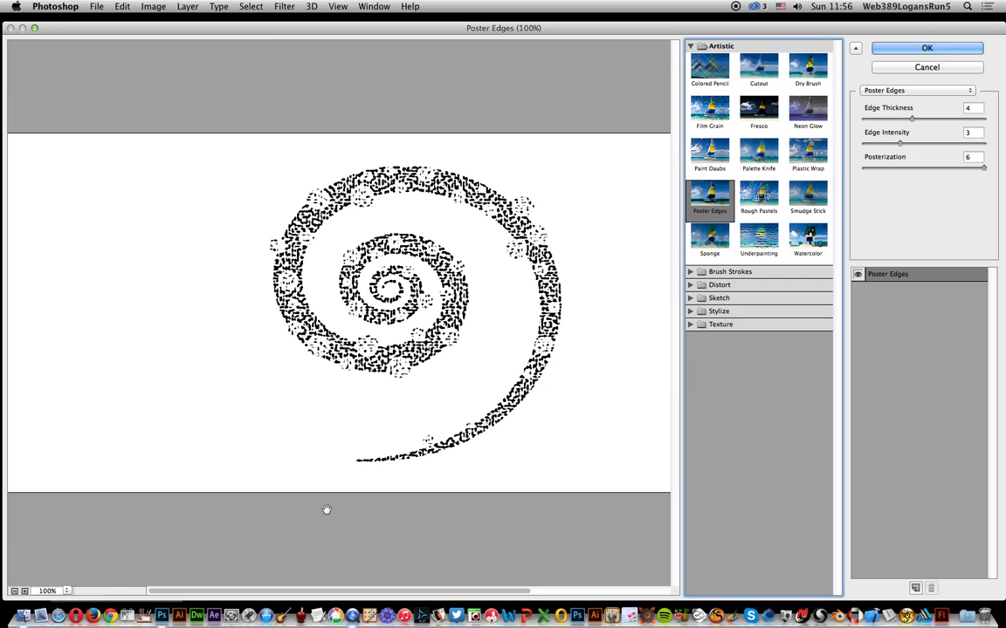
pyautogui.click(932, 50)
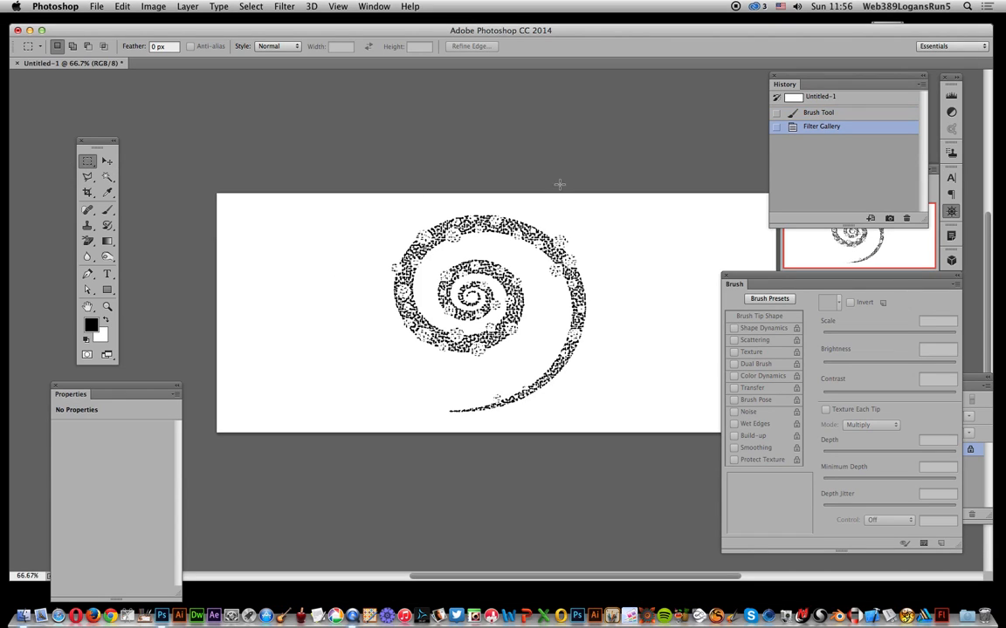
# - Draw a rectangular selection around the filtered spiral and define it as a brush preset, keeping the suggested name
pyautogui.moveTo(384, 211); pyautogui.dragTo(624, 422)
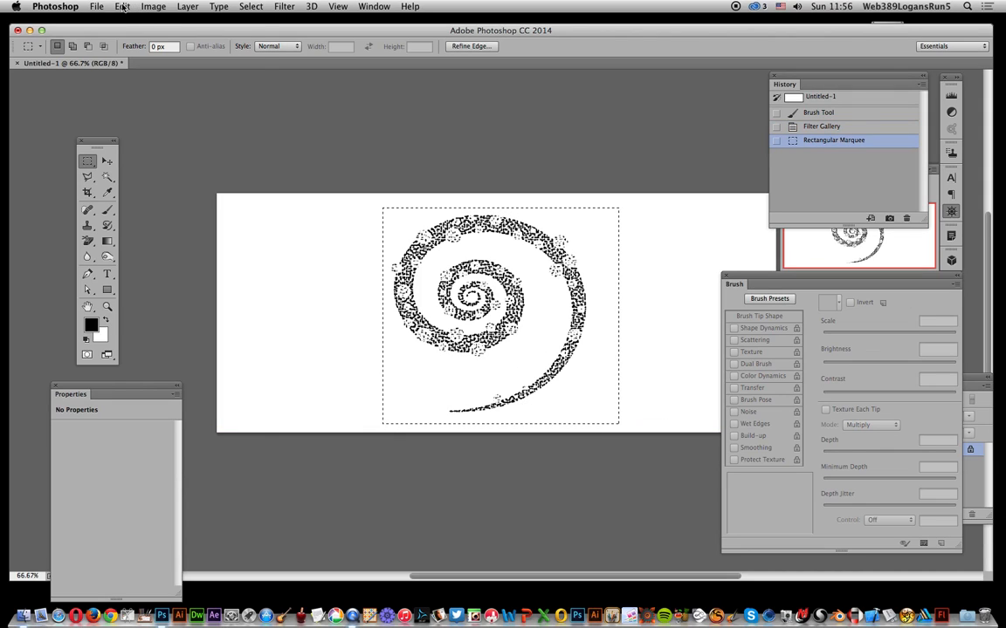
pyautogui.click(114, 7)
pyautogui.click(148, 303)
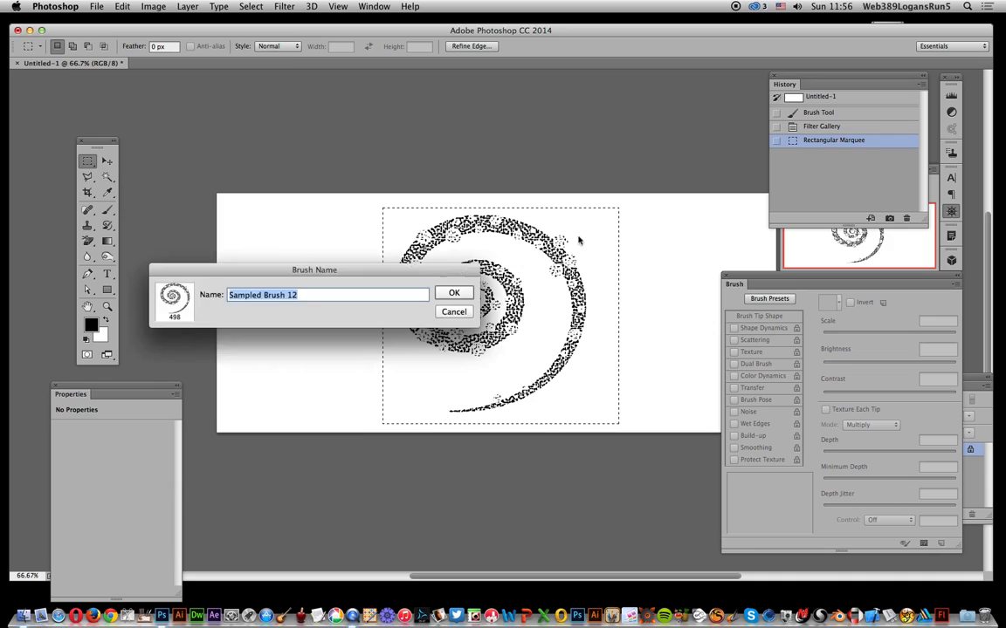
pyautogui.click(468, 295)
# - Revert the canvas to blank, activate the Brush tool and check that the new 498 px spiral brush is the chosen preset
pyautogui.click(816, 96)
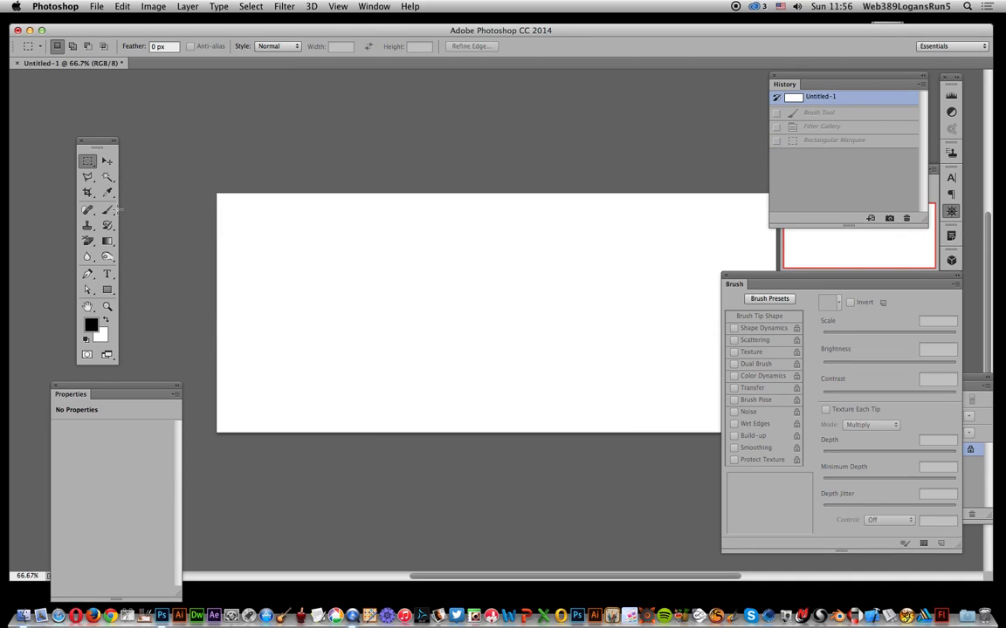
pyautogui.press('b')
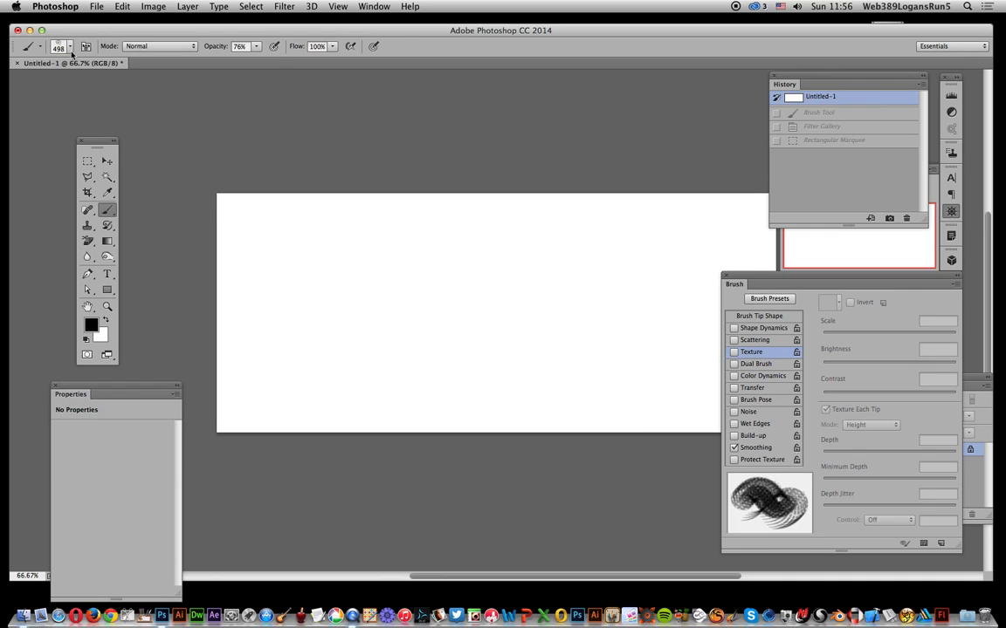
pyautogui.click(70, 47)
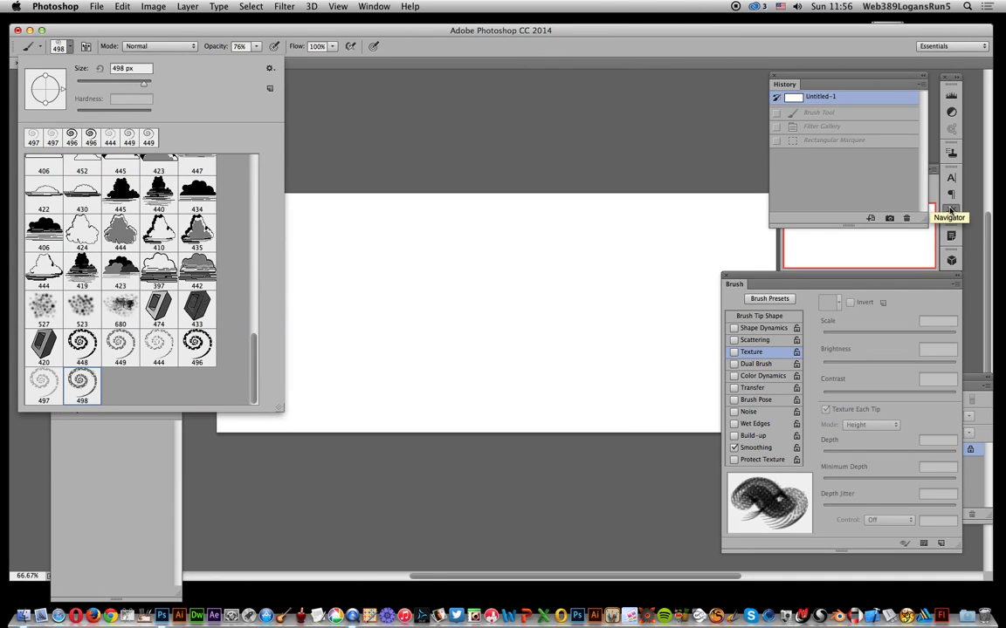
pyautogui.click(650, 37)
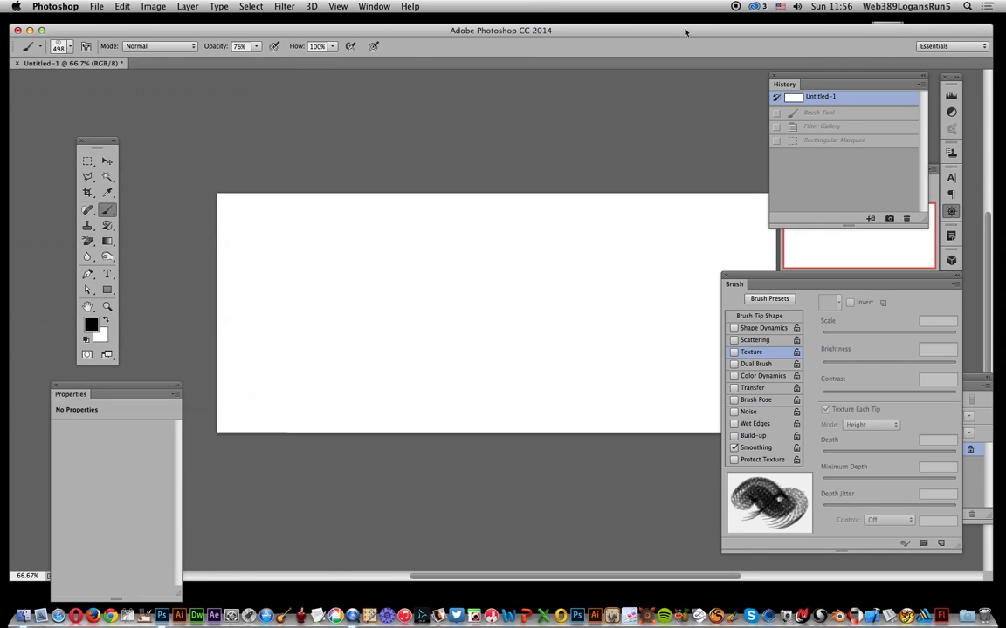
# - Fill most of the canvas with overlapping black strokes and stamps of the 498 px spiral brush
pyautogui.moveTo(299, 288)
pyautogui.mouseDown()
pyautogui.moveTo(362, 306)
pyautogui.moveTo(478, 274)
pyautogui.mouseUp()
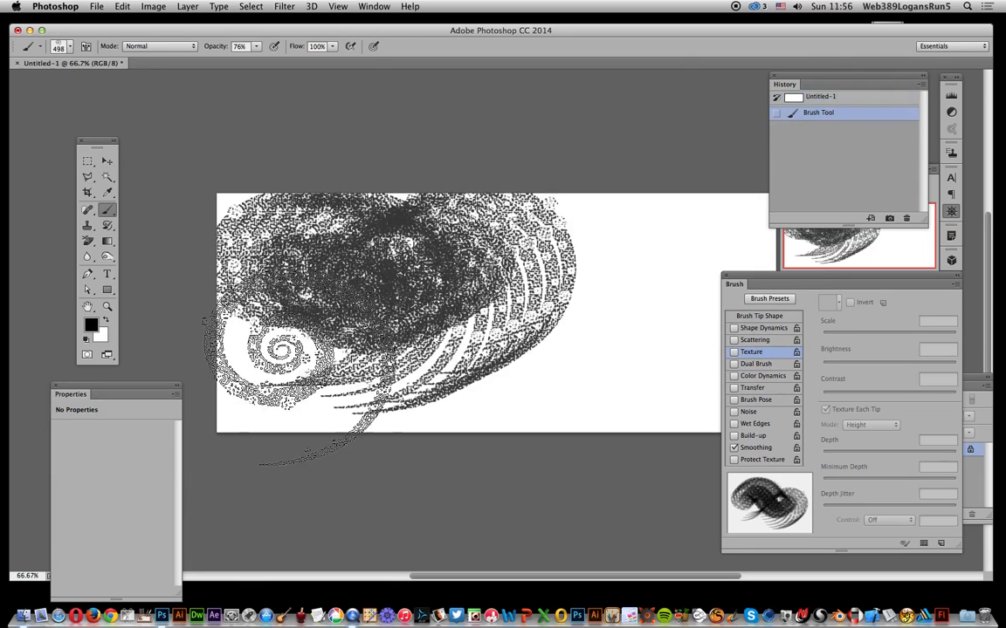
pyautogui.click(296, 368)
pyautogui.click(567, 417)
pyautogui.click(636, 295)
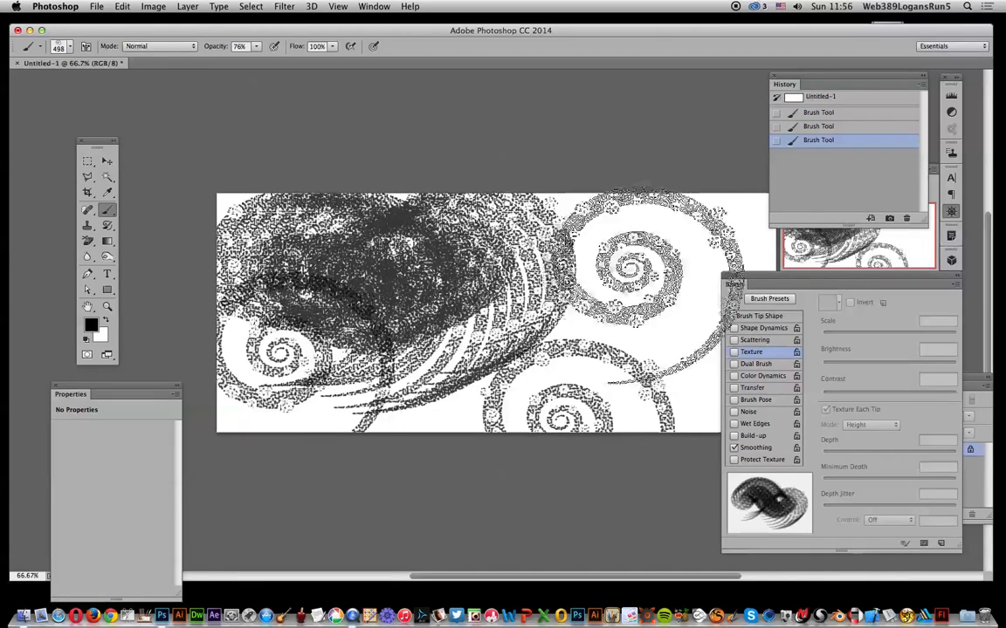
pyautogui.click(679, 208)
pyautogui.click(500, 352)
pyautogui.moveTo(559, 384)
pyautogui.mouseDown()
pyautogui.moveTo(397, 314)
pyautogui.moveTo(349, 262)
pyautogui.moveTo(310, 175)
pyautogui.moveTo(332, 140)
pyautogui.moveTo(262, 166)
pyautogui.moveTo(91, 354)
pyautogui.mouseUp()
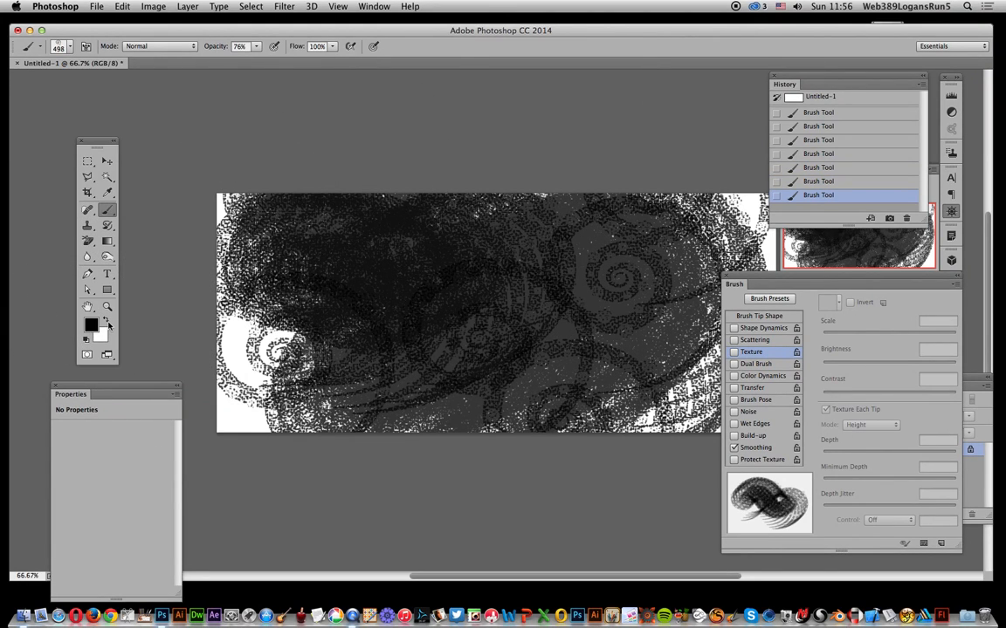
# - Swap the foreground and background colours and stamp white spirals across the dark painted area
pyautogui.click(106, 321)
pyautogui.click(363, 262)
pyautogui.click(483, 300)
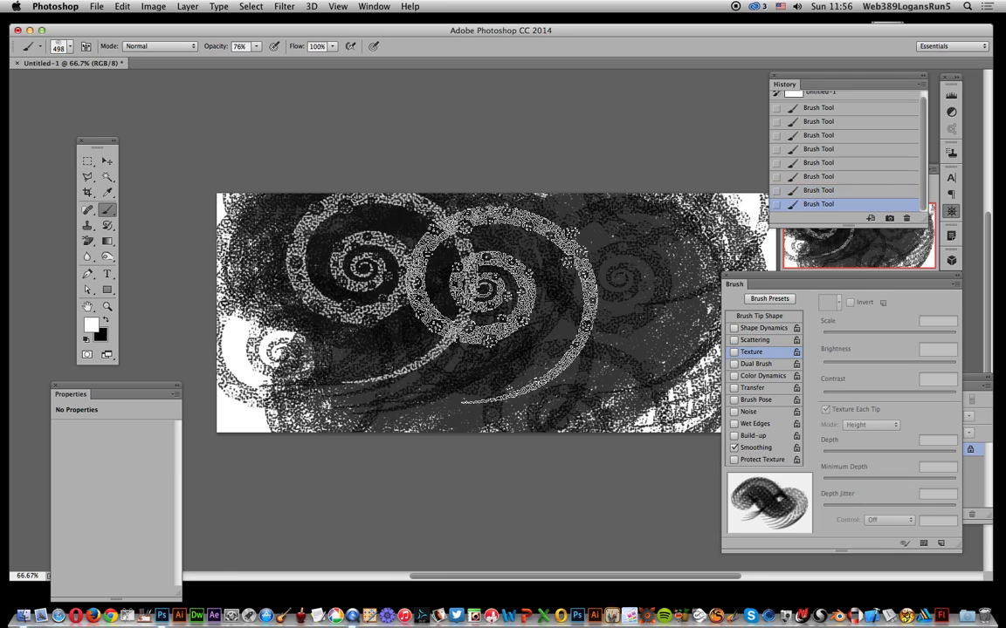
pyautogui.click(644, 233)
pyautogui.click(648, 388)
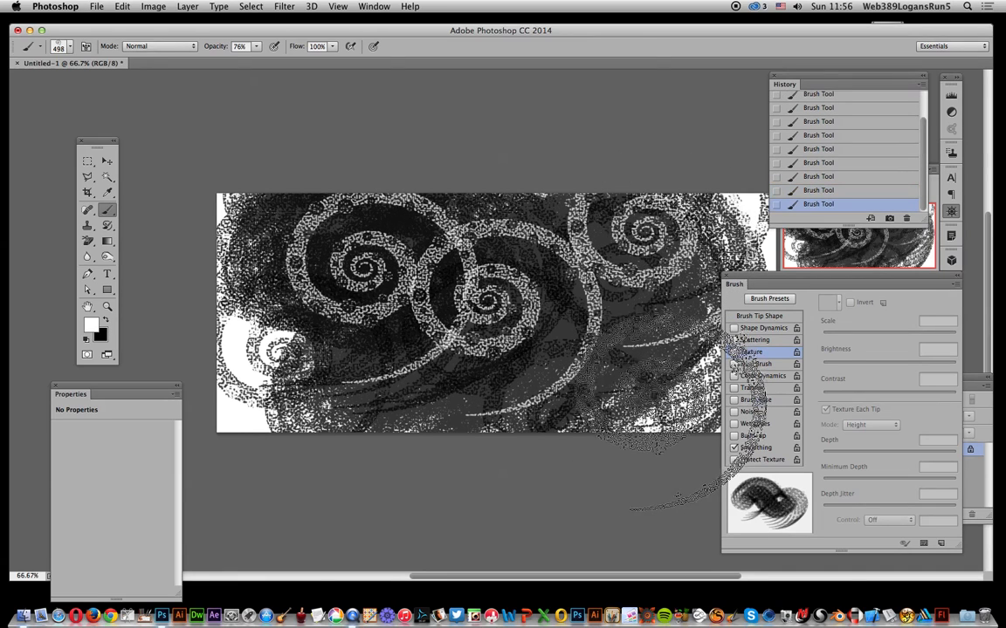
pyautogui.click(310, 395)
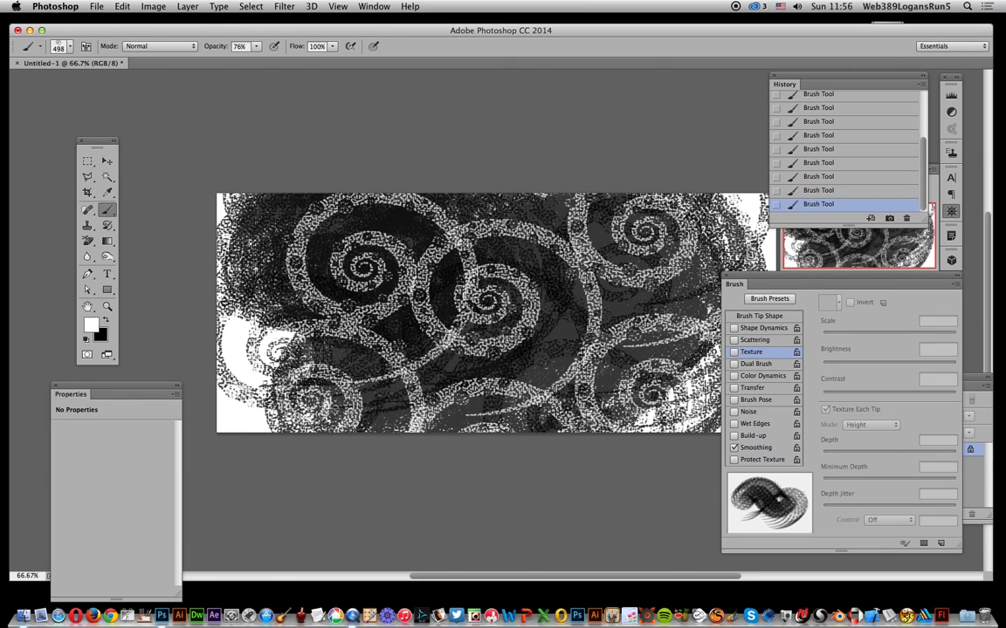
# - Revert the document to its blank opening state and add a new layer in Normal mode at 100% opacity
pyautogui.moveTo(924, 160); pyautogui.dragTo(923, 100)
pyautogui.click(818, 96)
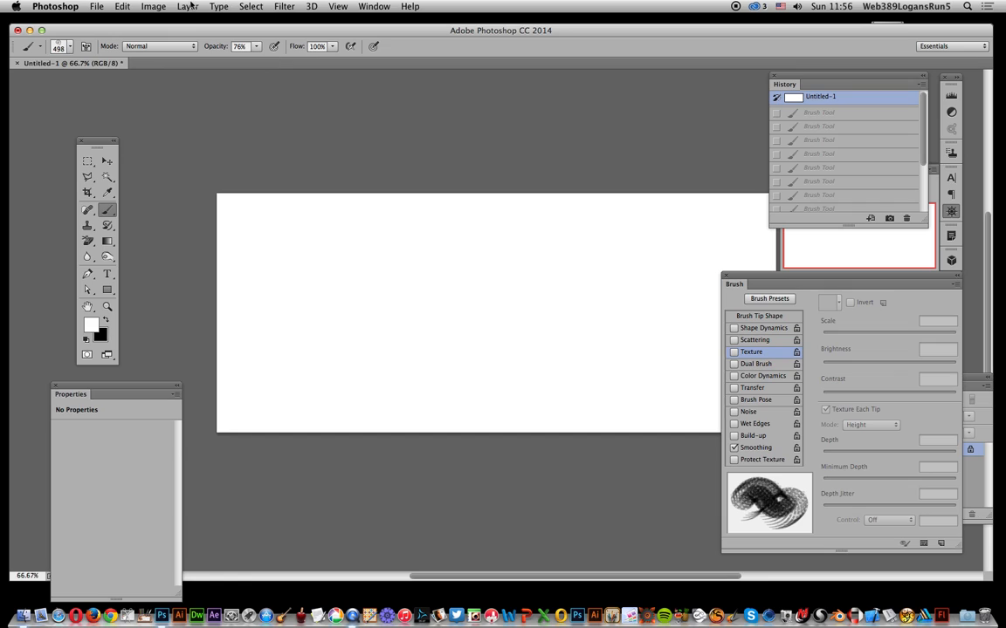
pyautogui.click(190, 8)
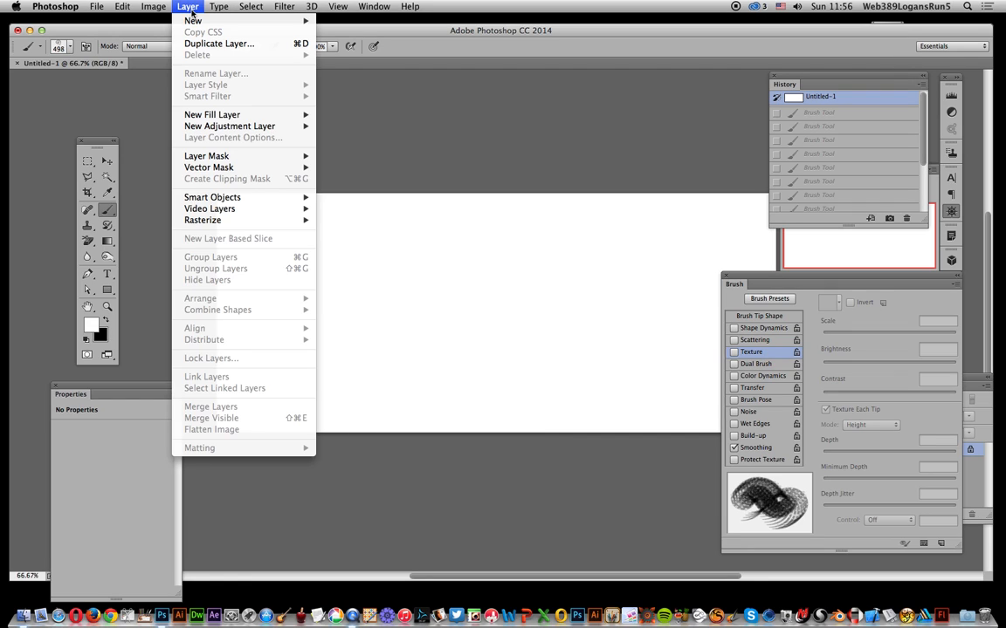
pyautogui.moveTo(197, 20)
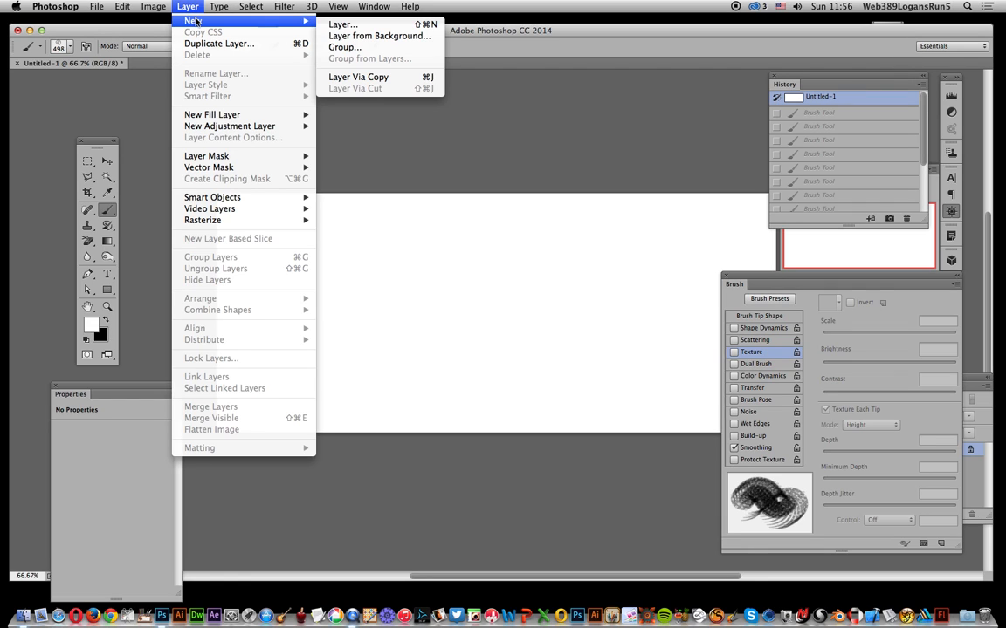
pyautogui.click(375, 26)
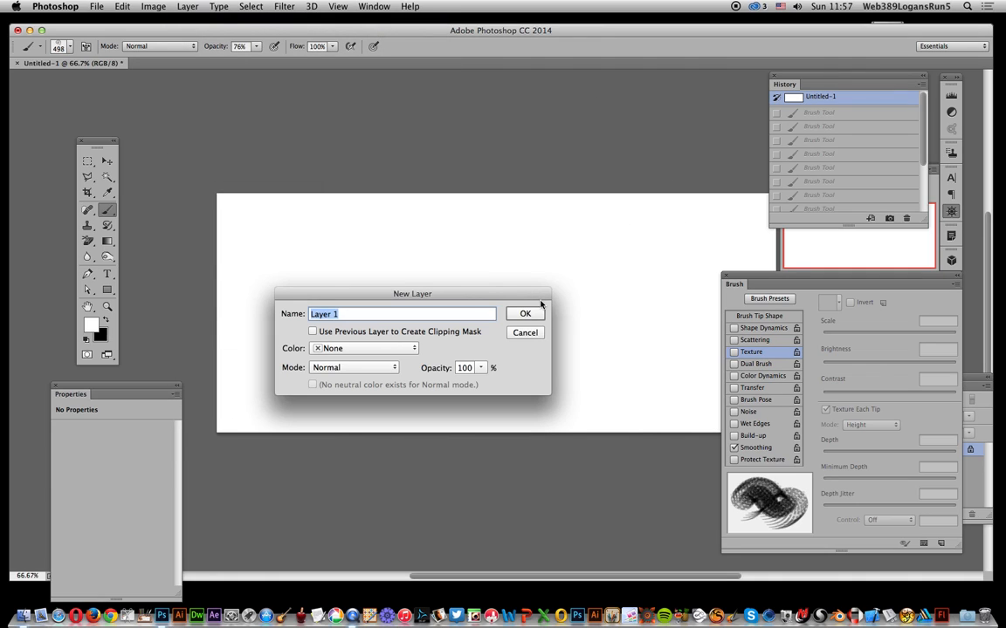
pyautogui.click(540, 313)
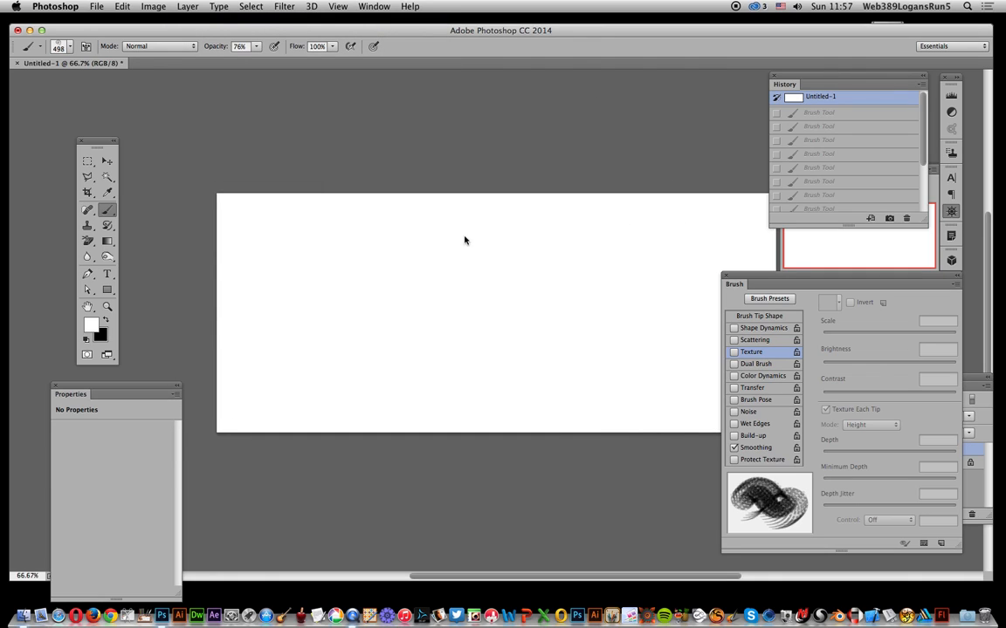
# - Add a Bevel & Emboss style with Texture enabled to the new layer, setting depth to 230% and size to 27 px
pyautogui.click(188, 7)
pyautogui.moveTo(206, 84)
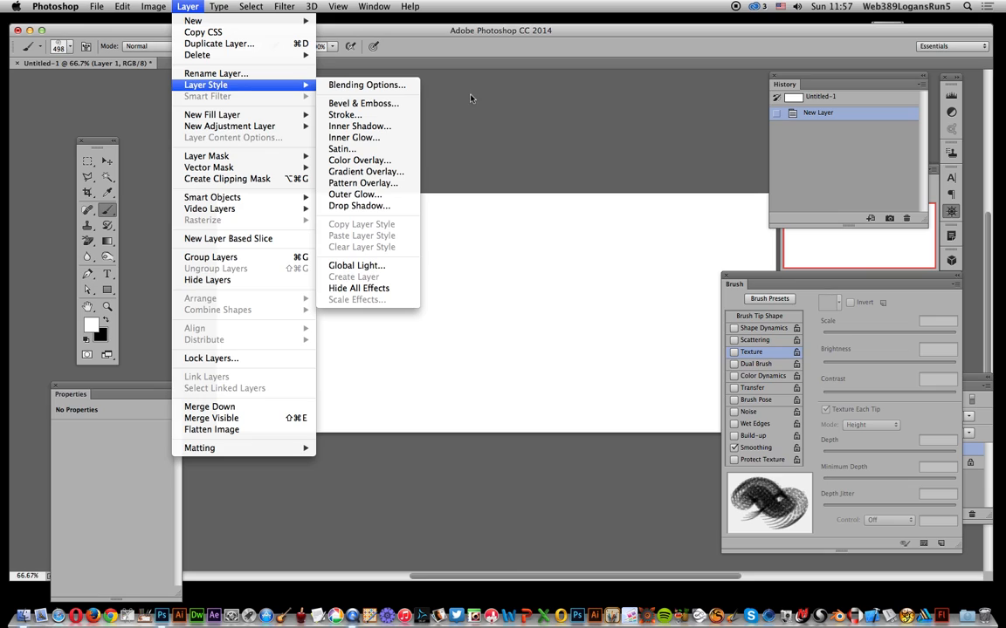
pyautogui.click(387, 105)
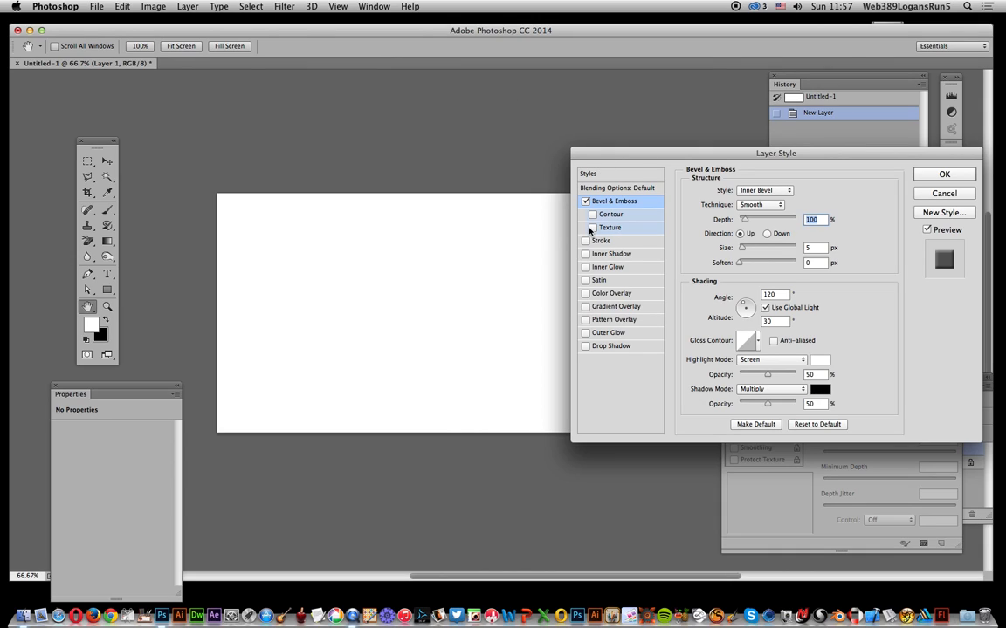
pyautogui.click(593, 227)
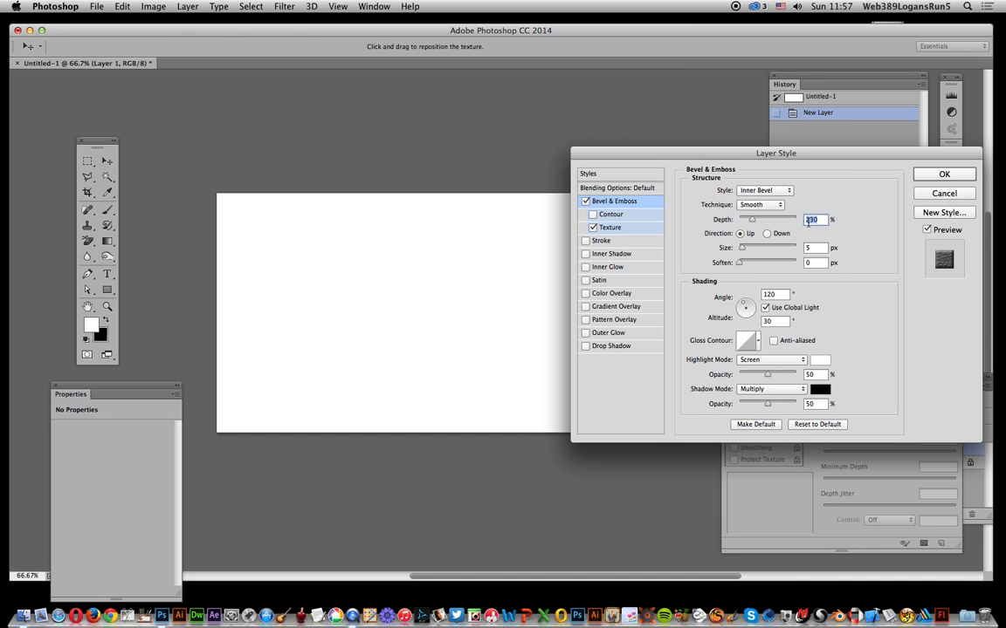
pyautogui.moveTo(742, 248); pyautogui.dragTo(749, 249)
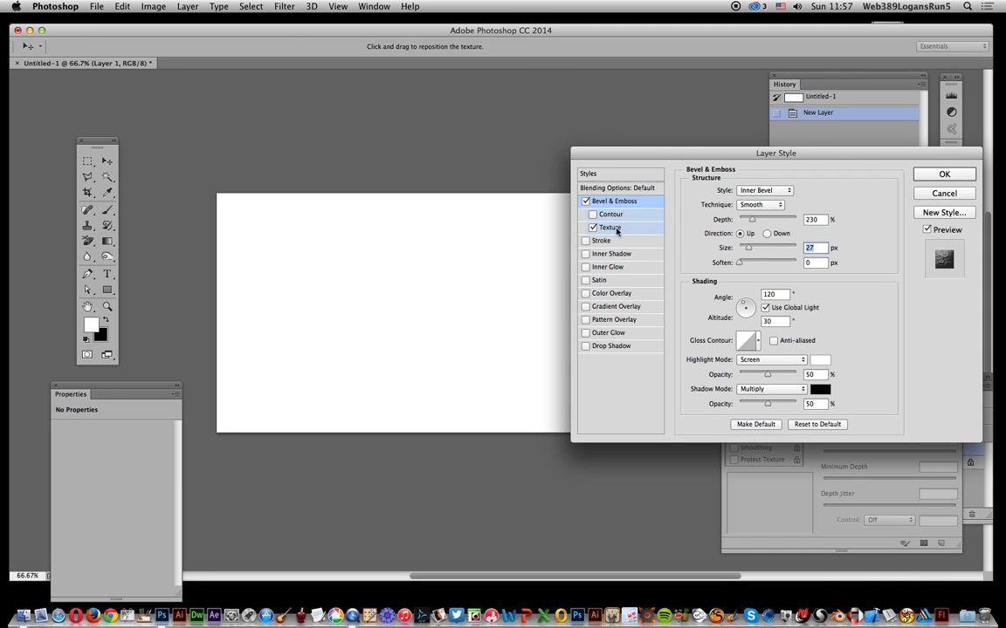
# - Choose the coarse black-and-white speckled pattern for the bevel texture, set its scale to 323% and apply the layer style
pyautogui.click(610, 228)
pyautogui.click(750, 206)
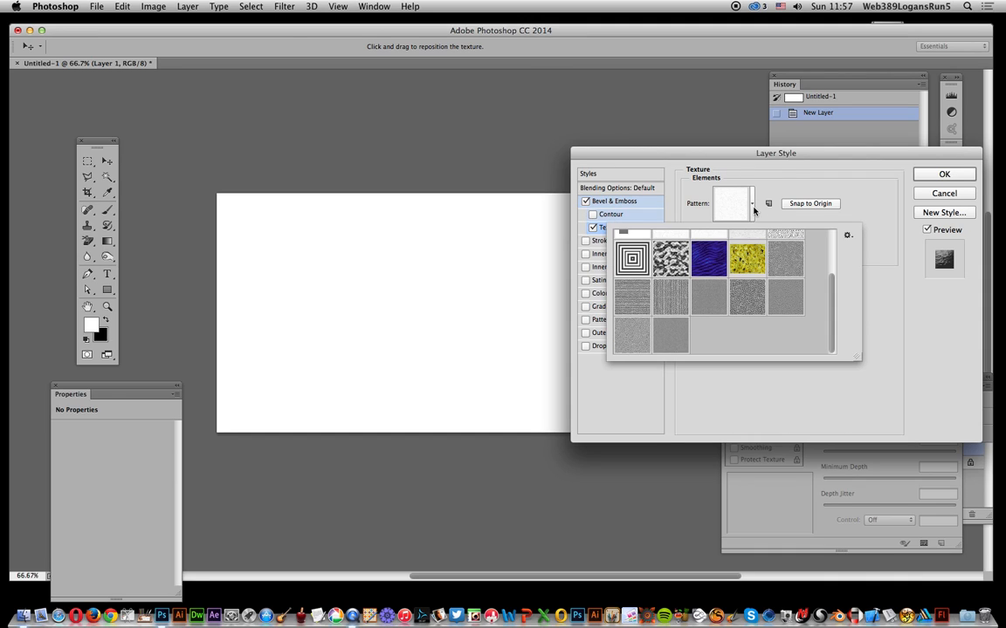
pyautogui.click(632, 297)
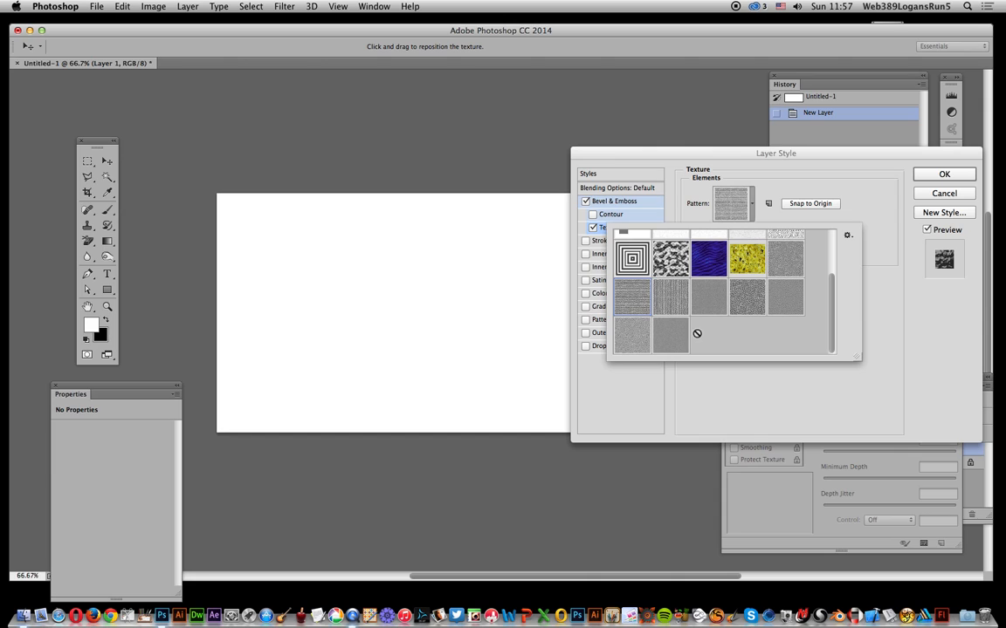
pyautogui.scroll(3, 832, 290)
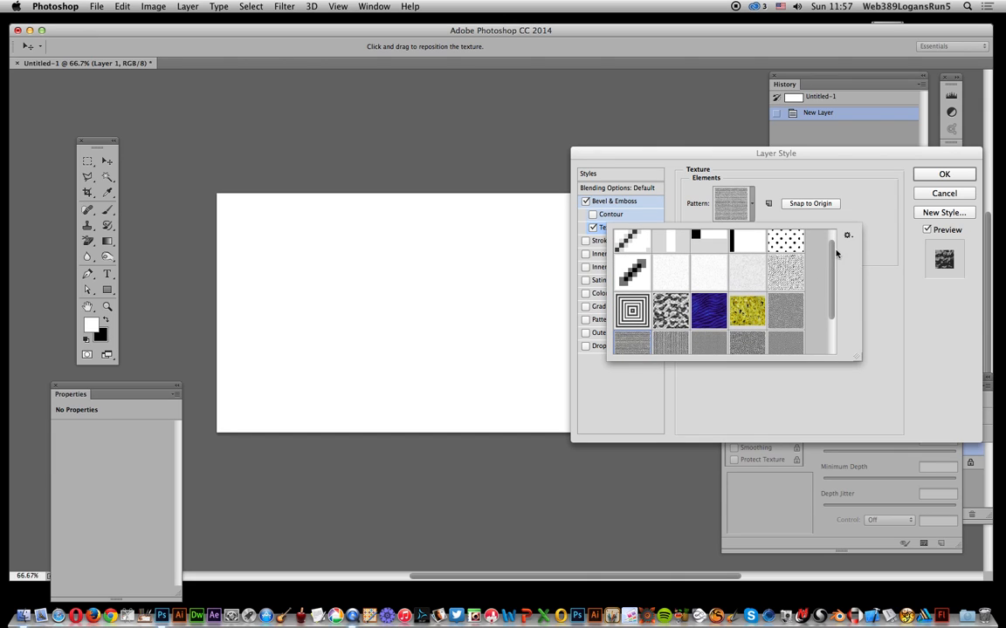
pyautogui.click(785, 272)
pyautogui.click(869, 288)
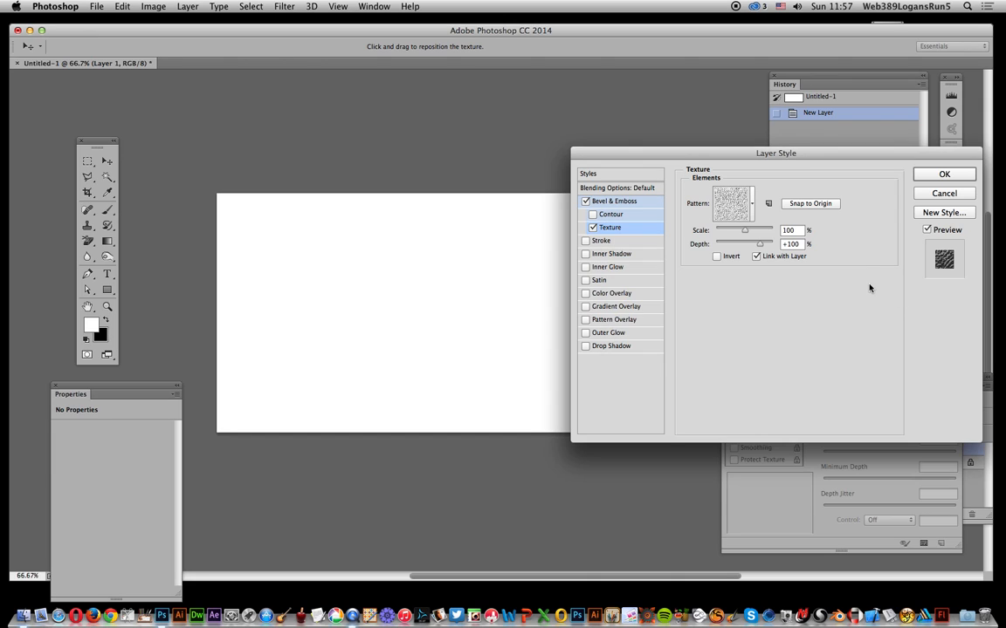
pyautogui.click(751, 233)
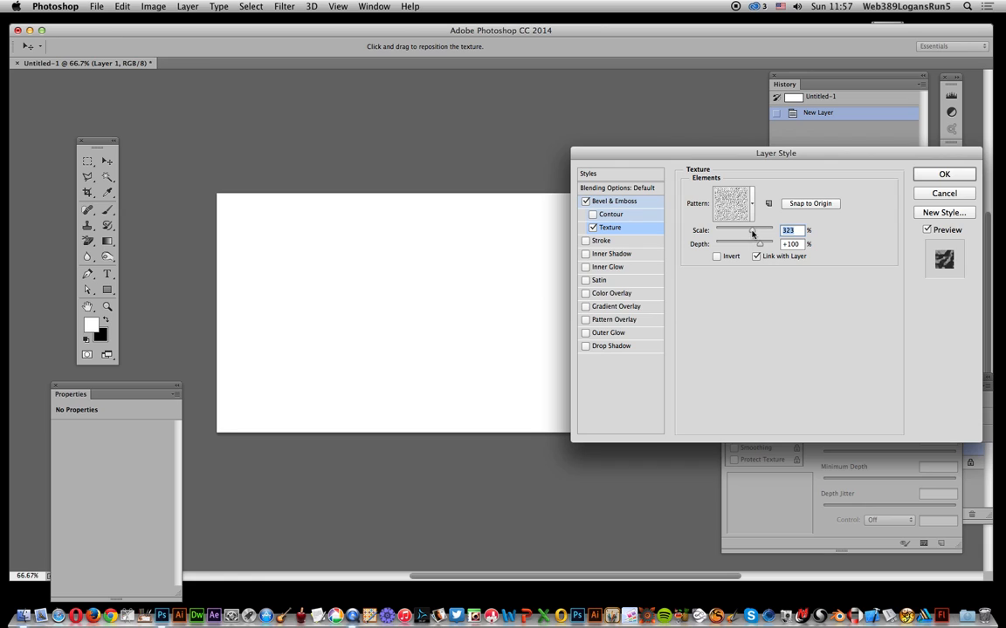
pyautogui.click(945, 175)
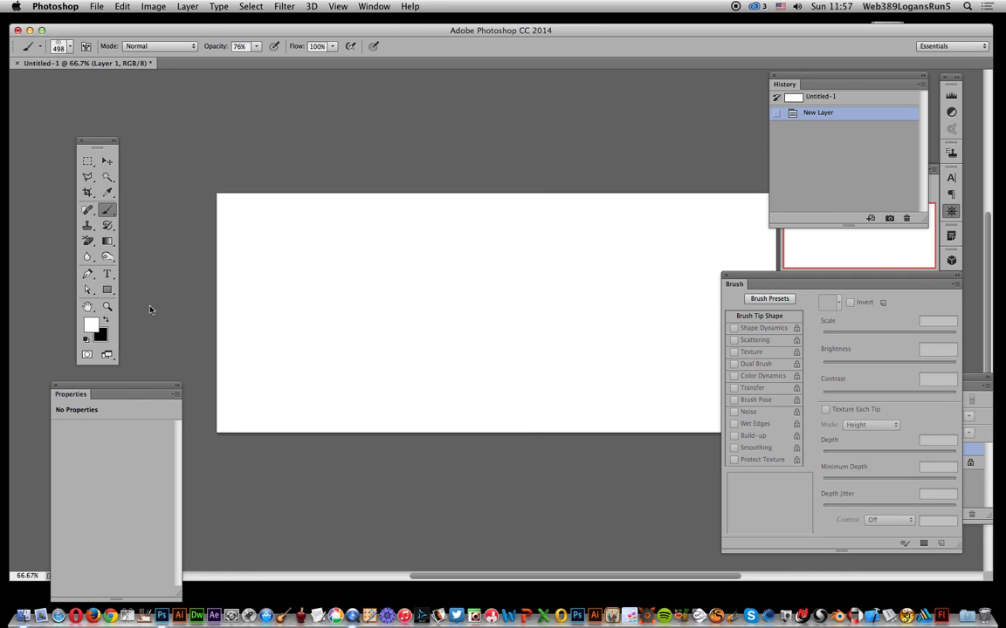
# - Swap the foreground and background colours and paint black spiral-brush strokes across the upper canvas and at its lower middle
pyautogui.click(105, 320)
pyautogui.moveTo(351, 293)
pyautogui.mouseDown()
pyautogui.moveTo(379, 311)
pyautogui.moveTo(403, 226)
pyautogui.moveTo(415, 218)
pyautogui.moveTo(537, 253)
pyautogui.moveTo(565, 272)
pyautogui.mouseUp()
pyautogui.moveTo(577, 447)
pyautogui.mouseDown()
pyautogui.moveTo(603, 437)
pyautogui.moveTo(590, 426)
pyautogui.mouseUp()
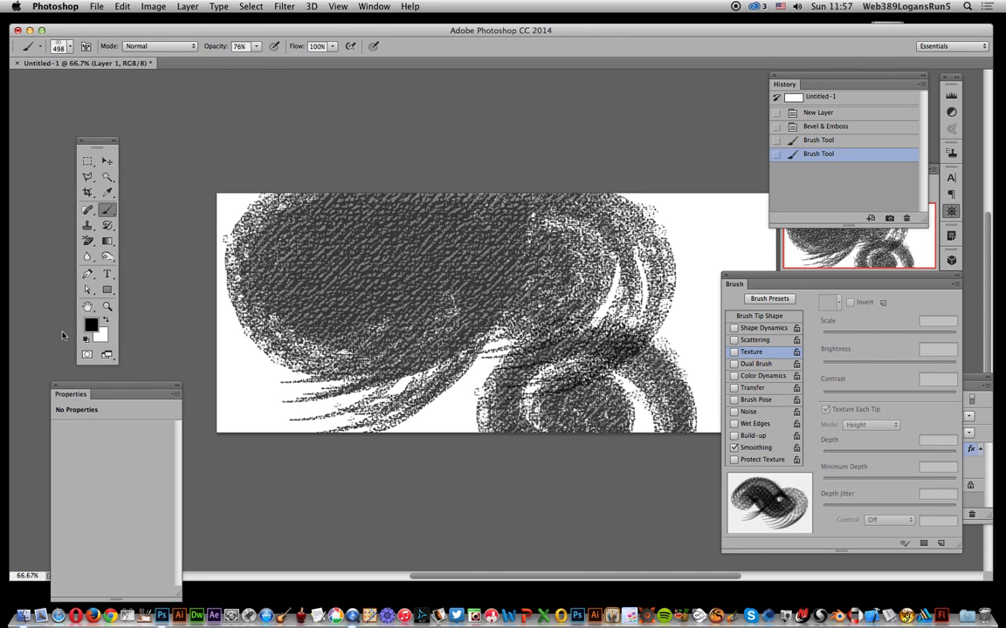
# - Switch the foreground colour to white and paint spirals over the dark strokes and along the lower edge of the canvas
pyautogui.click(103, 323)
pyautogui.moveTo(384, 214); pyautogui.dragTo(350, 231)
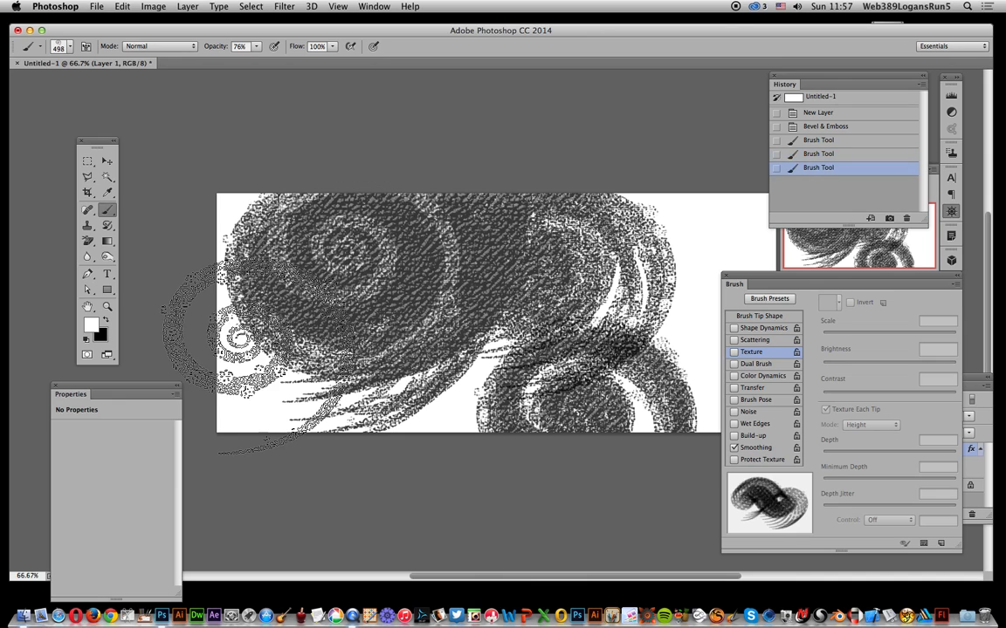
pyautogui.click(256, 352)
pyautogui.click(579, 322)
pyautogui.click(503, 204)
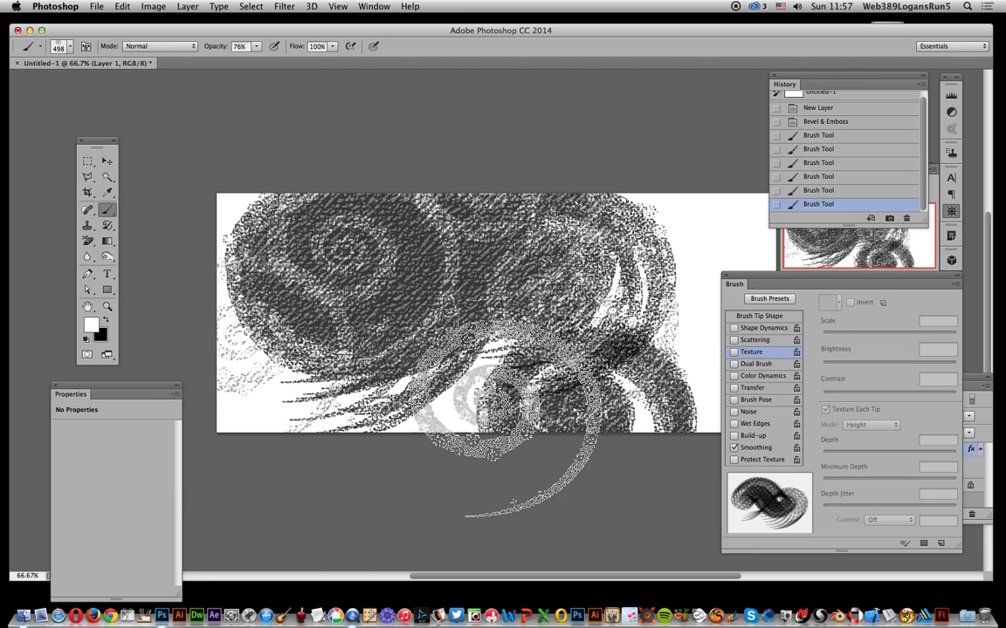
pyautogui.click(438, 388)
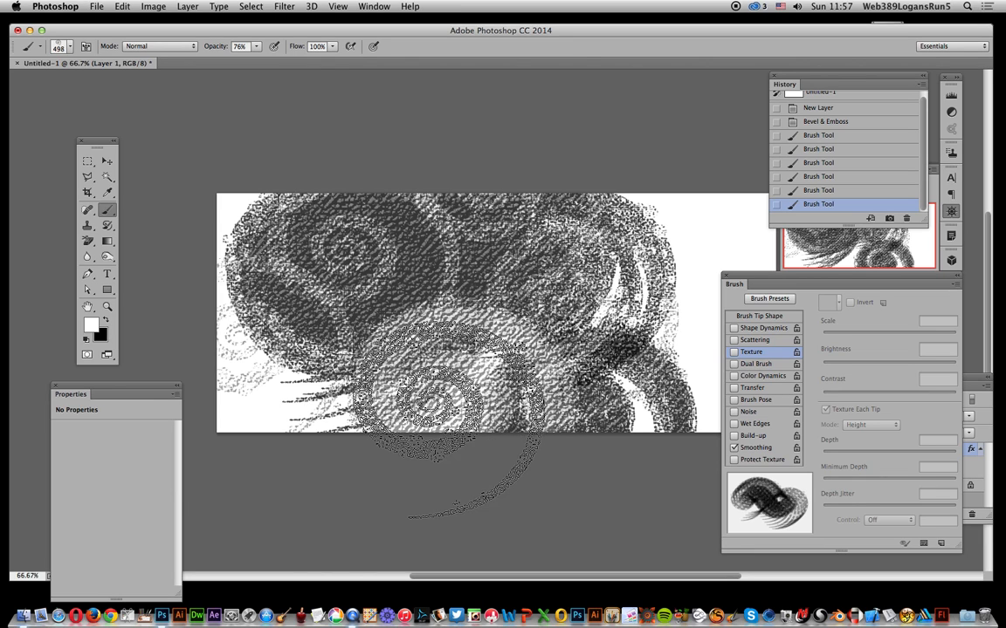
pyautogui.click(267, 423)
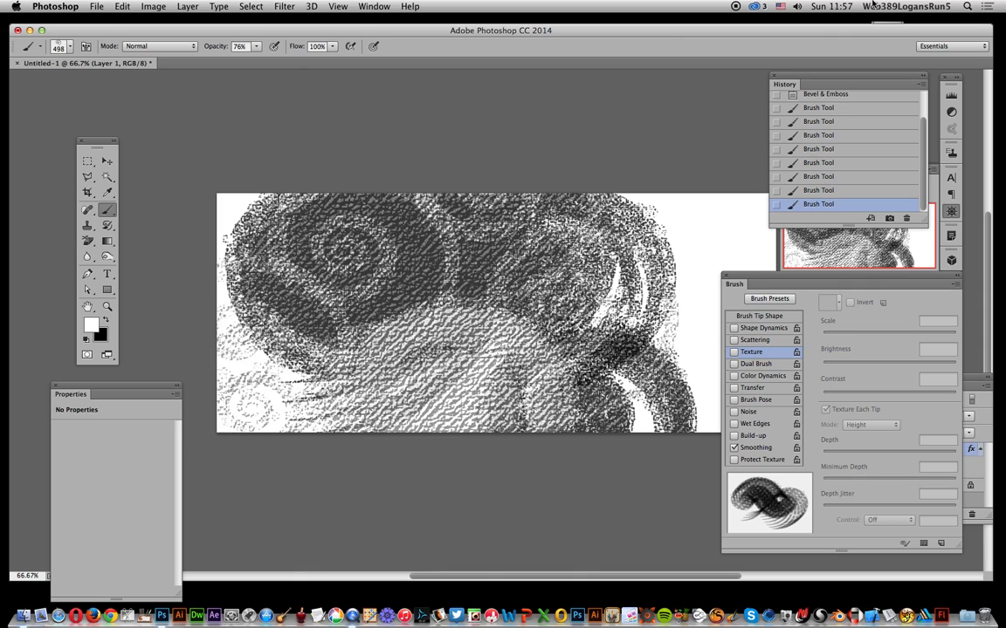
# - Change the layer's Bevel & Emboss texture to the blotchy grey camouflage-like pattern at 303% scale and apply it
pyautogui.click(189, 7)
pyautogui.moveTo(205, 85)
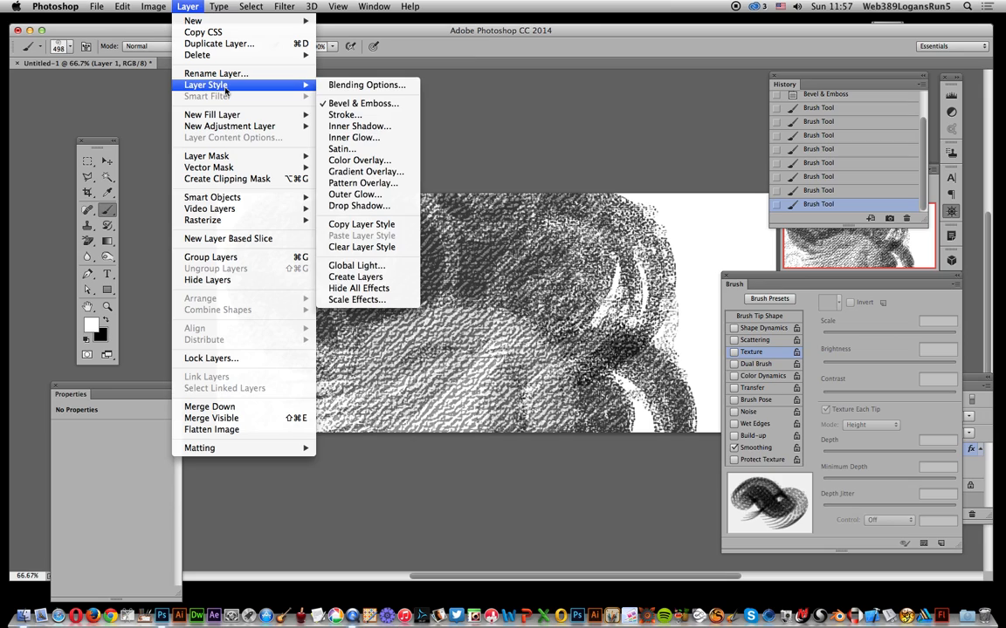
pyautogui.click(377, 110)
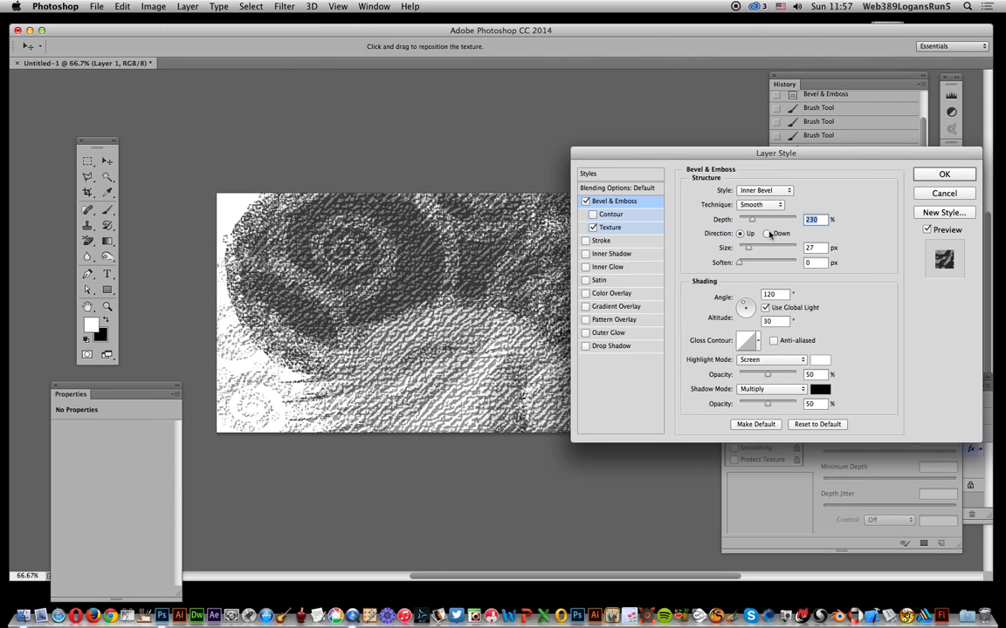
pyautogui.click(617, 230)
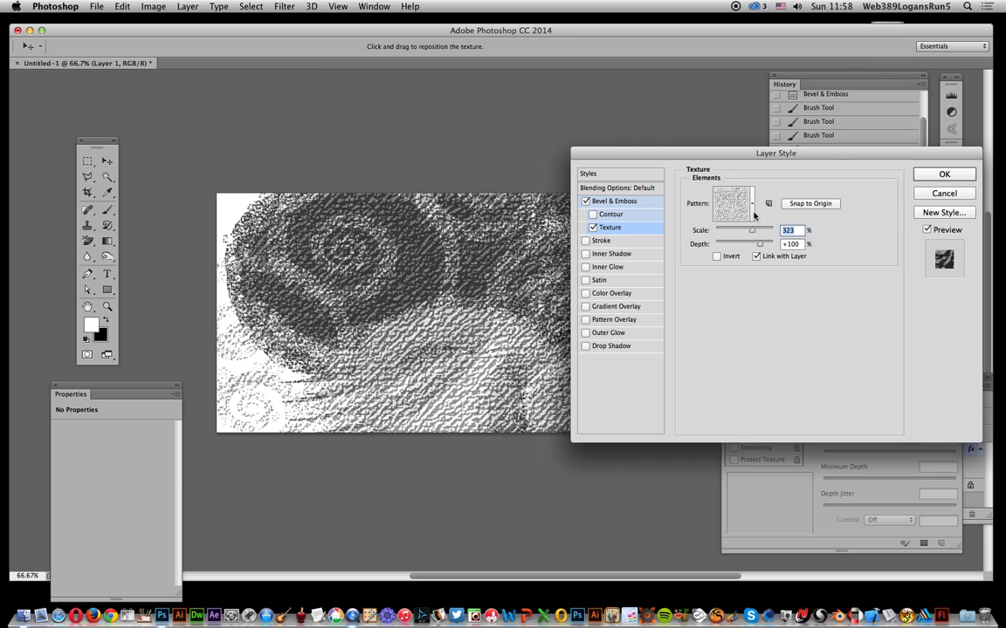
pyautogui.click(752, 206)
pyautogui.click(670, 311)
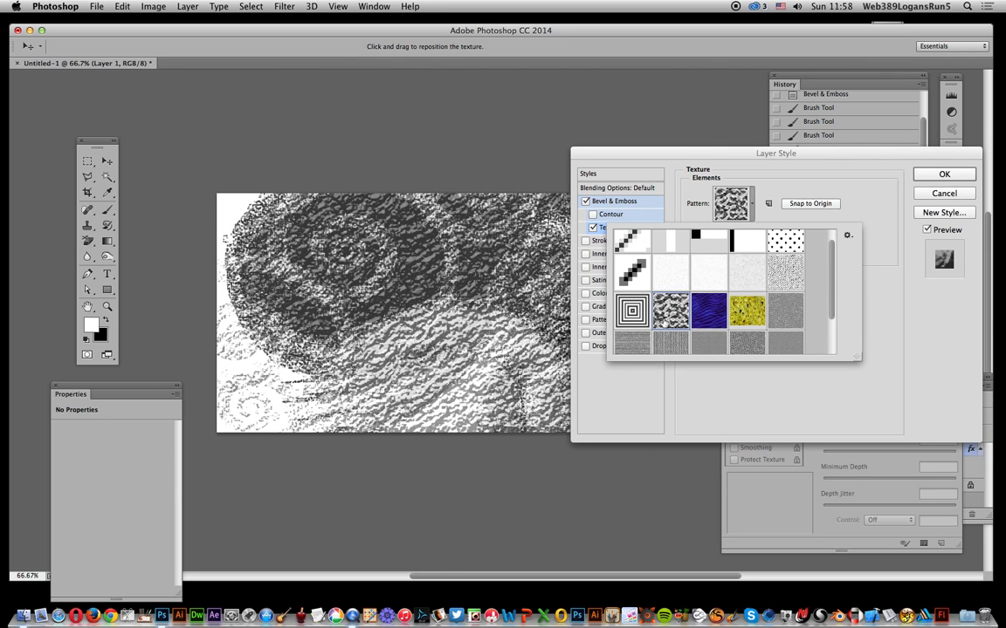
pyautogui.click(940, 375)
pyautogui.moveTo(751, 230); pyautogui.dragTo(751, 234)
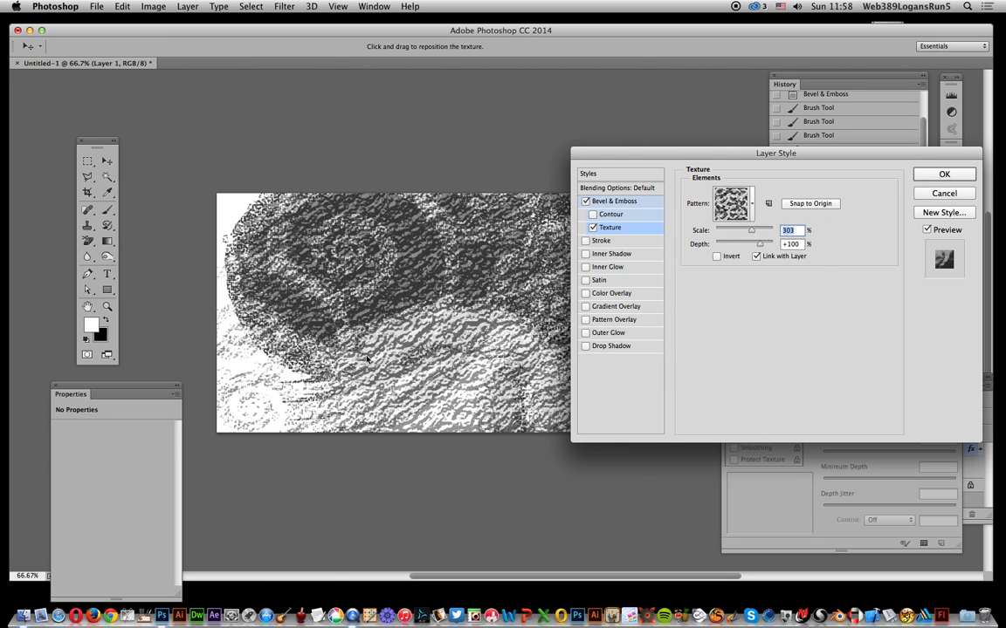
pyautogui.click(939, 174)
# - Paint a white spiral-brush stroke over the lower middle of the canvas with the new bevel texture
pyautogui.moveTo(488, 352)
pyautogui.mouseDown()
pyautogui.moveTo(463, 334)
pyautogui.moveTo(437, 373)
pyautogui.moveTo(404, 381)
pyautogui.moveTo(410, 364)
pyautogui.moveTo(436, 397)
pyautogui.mouseUp()
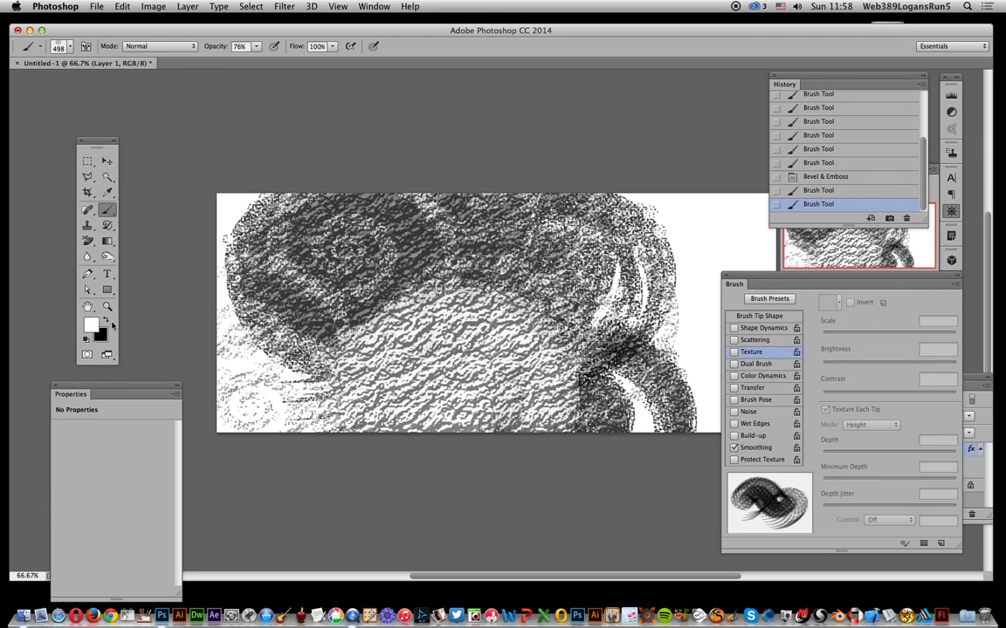